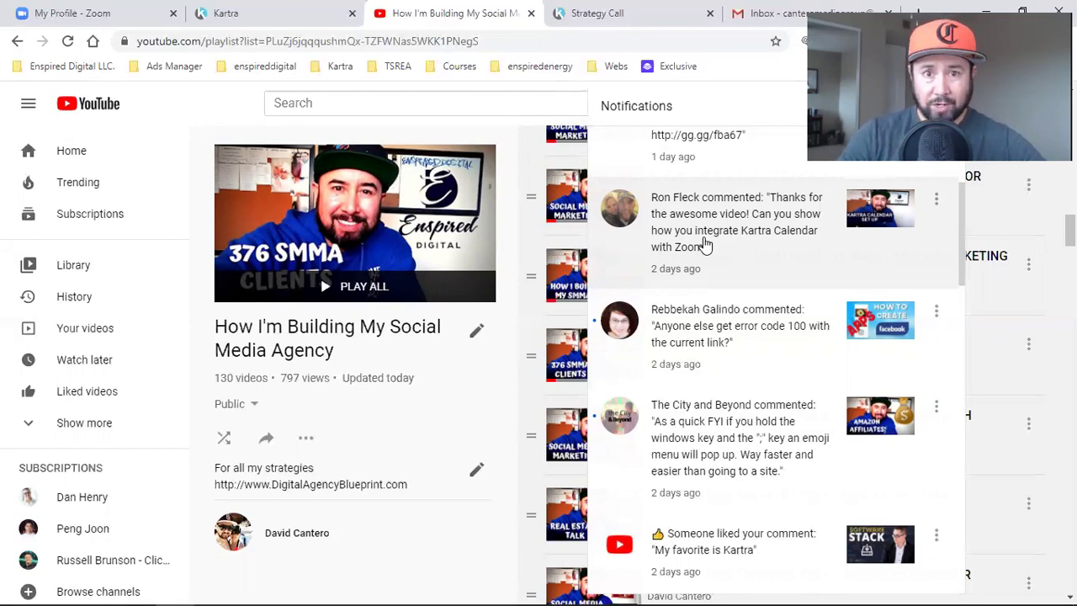
click(71, 11)
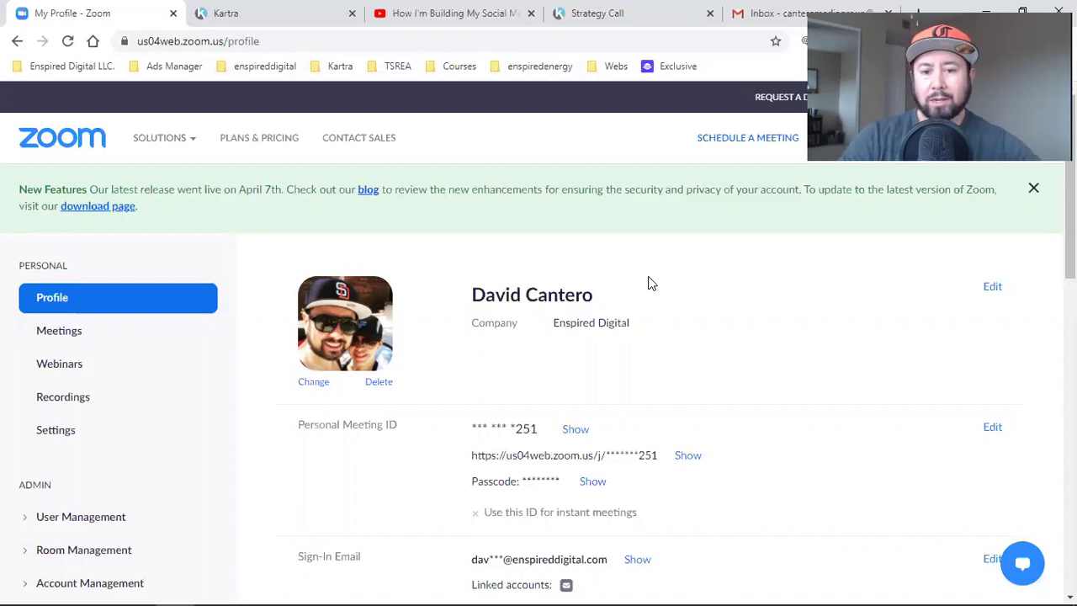
click(429, 13)
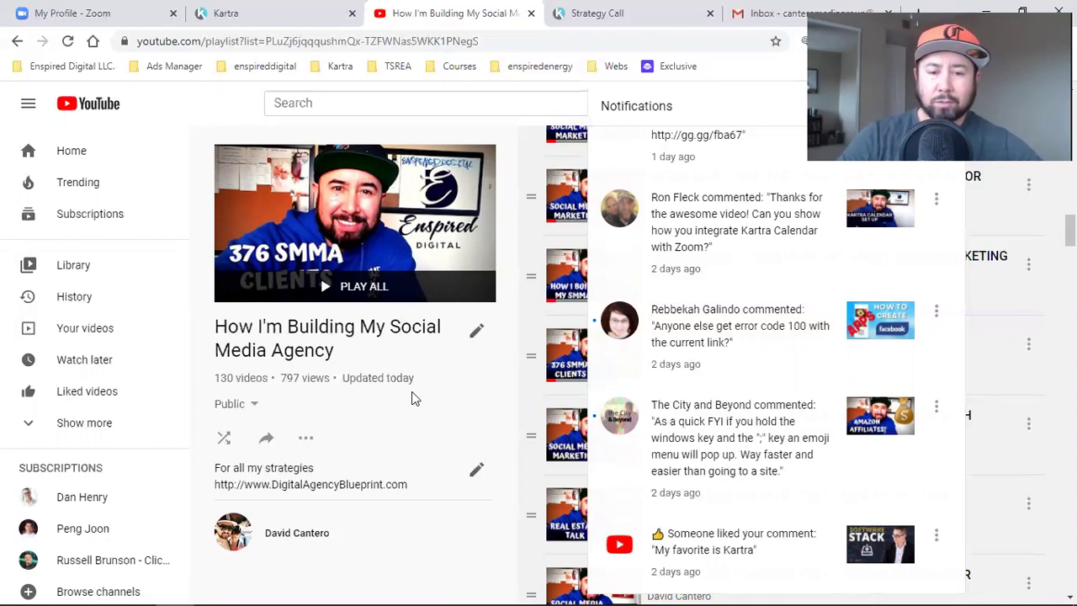
Step: Switch between the viewer's YouTube question and the Zoom profile, ending on the Personal Meeting ID page
click(145, 10)
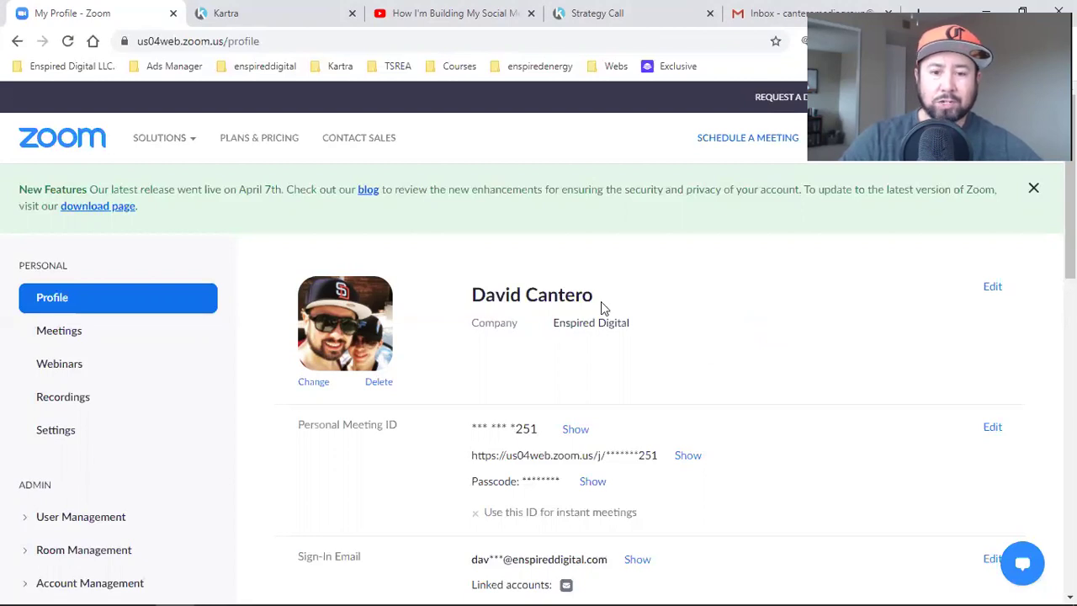
click(492, 7)
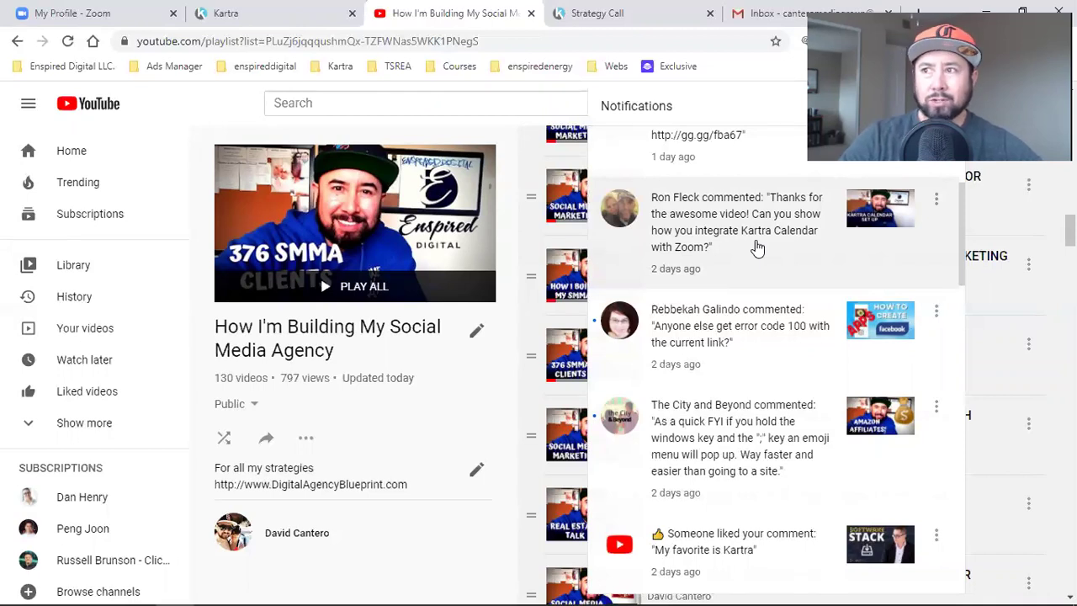
click(106, 10)
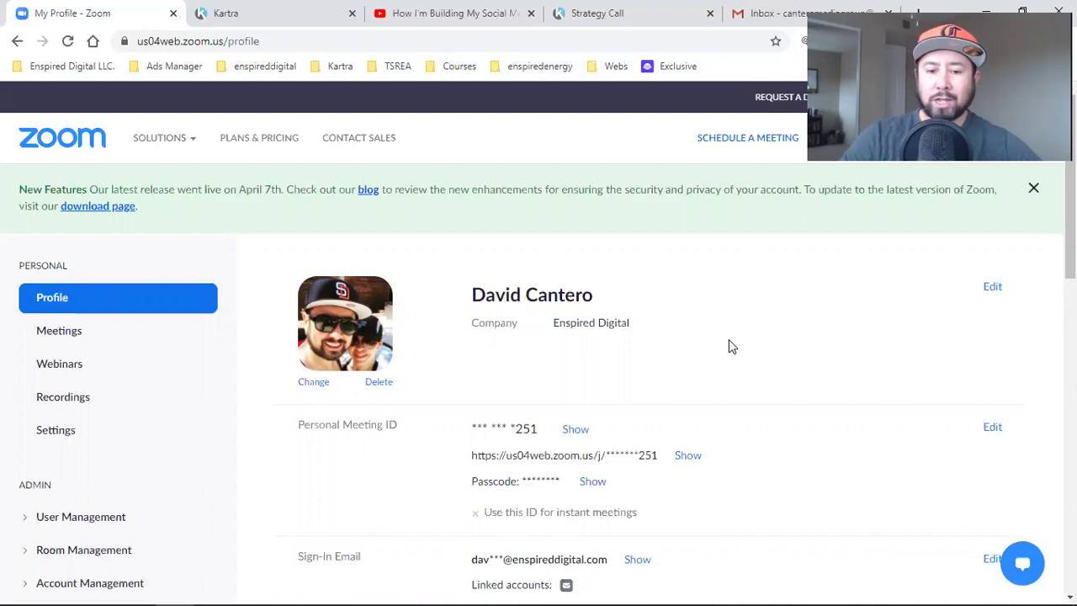
Step: Highlight the Personal Meeting ID link and its us04 domain, then return to the YouTube question
triple_click(547, 453)
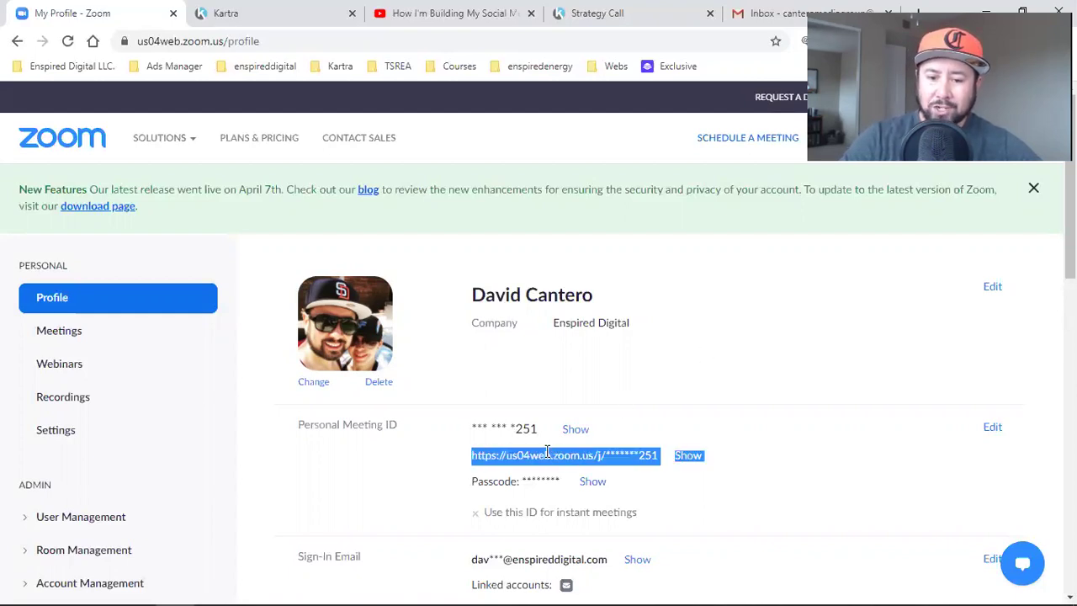
click(538, 453)
drag(477, 455, 591, 456)
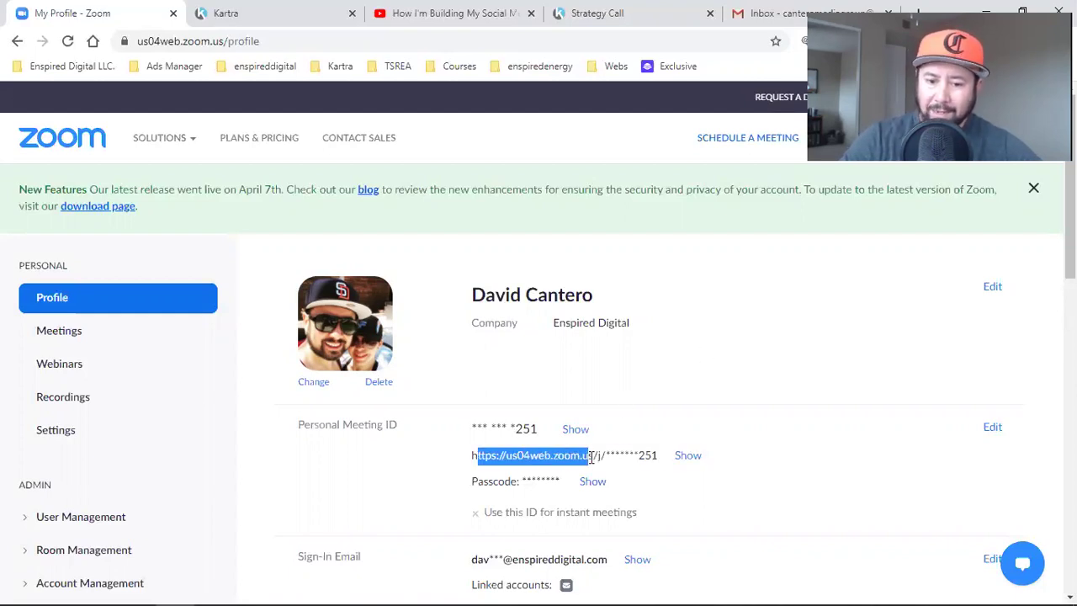
click(481, 455)
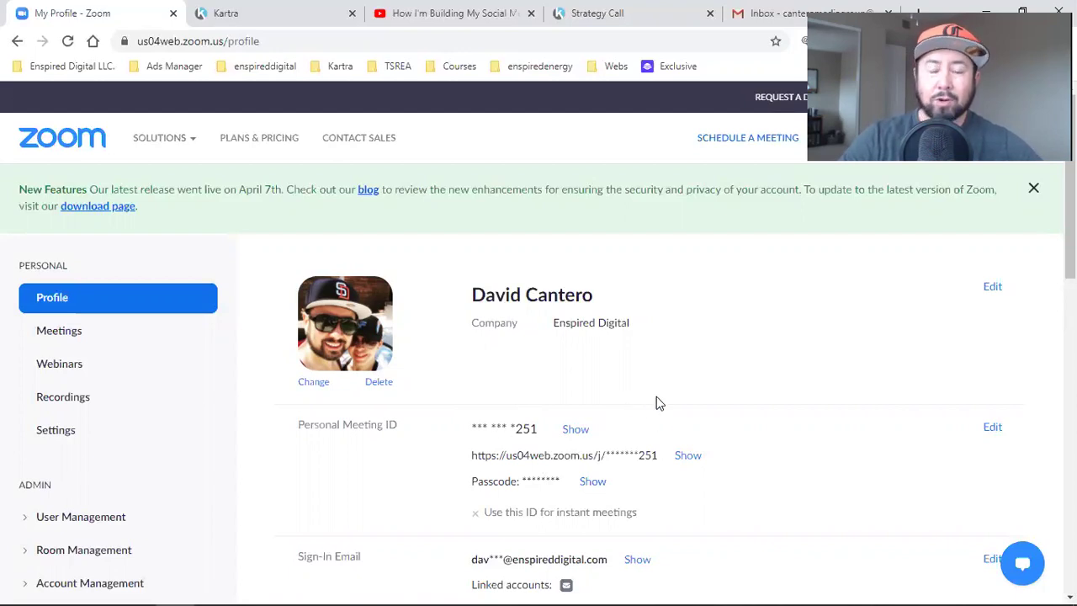
triple_click(517, 455)
click(515, 457)
drag(497, 456, 530, 456)
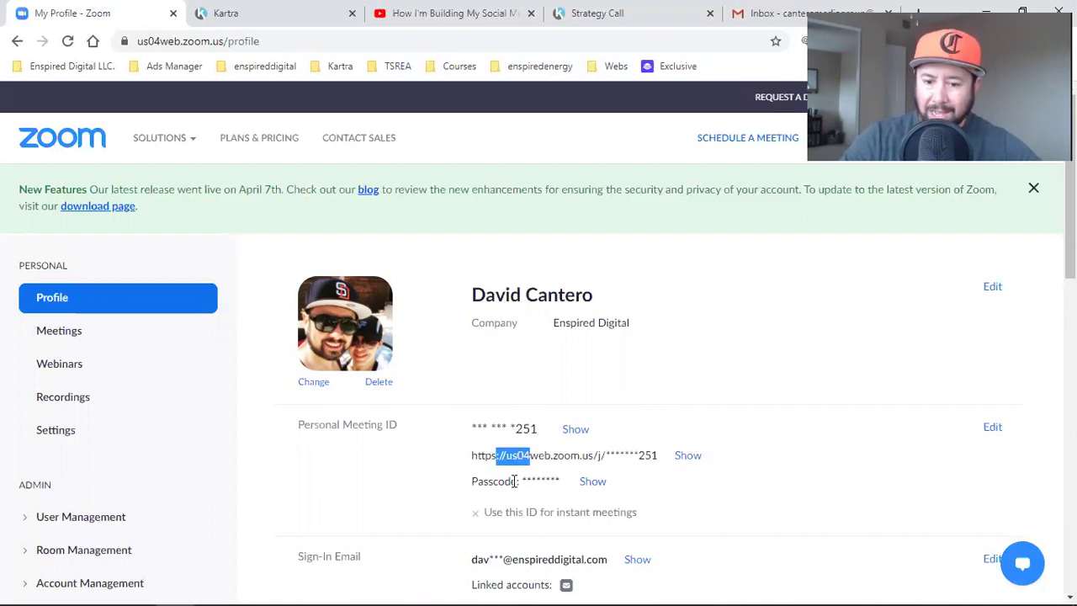
click(746, 353)
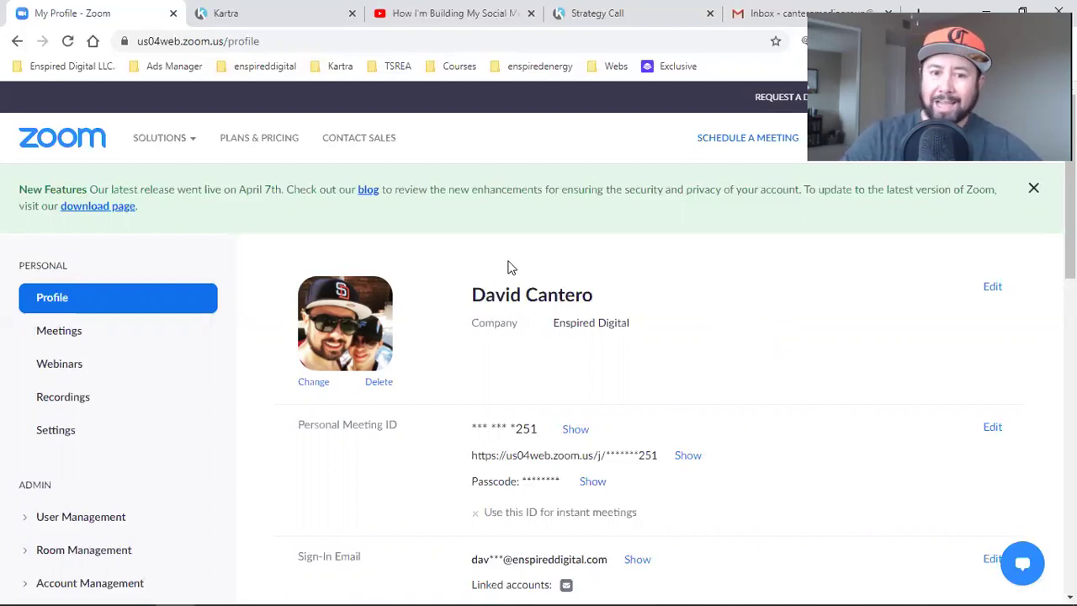
click(436, 10)
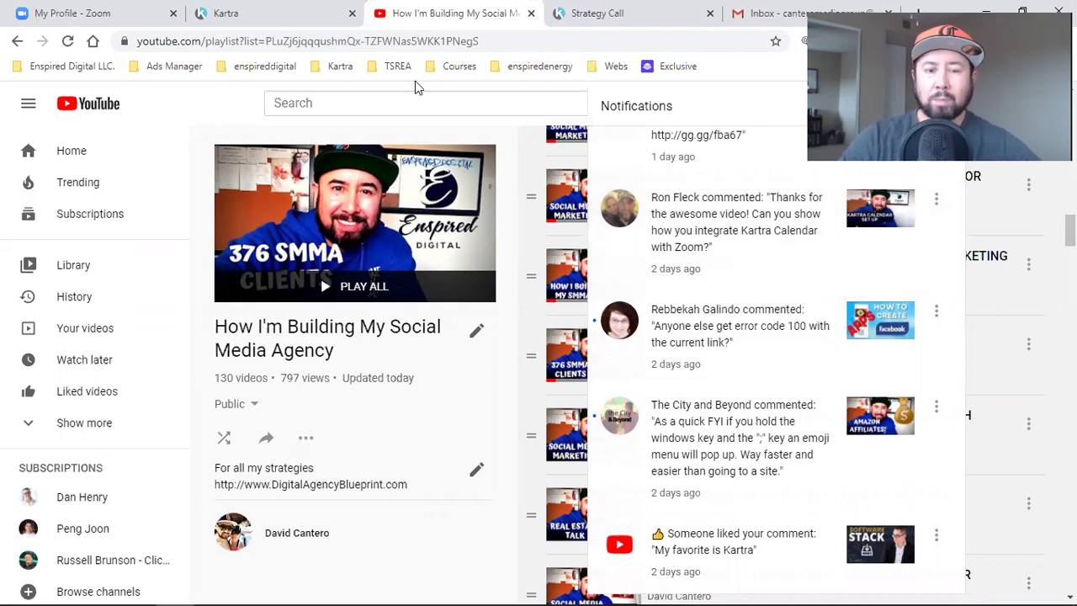
Step: Show the Kartra calendars list, then bring up the Strategy Call booking page
click(265, 10)
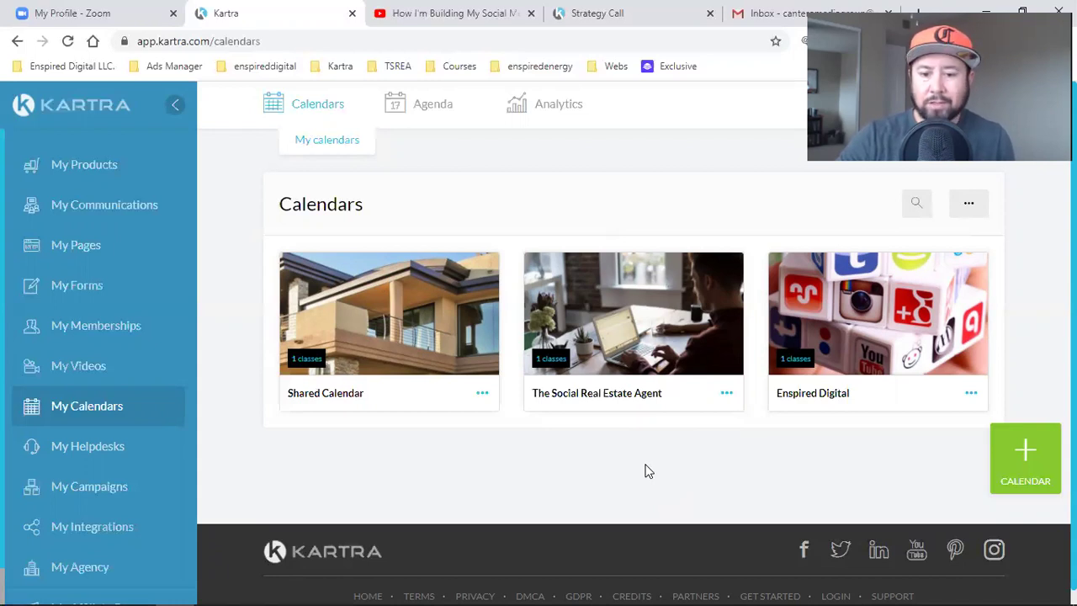
click(646, 10)
Step: Advance the Strategy Call booking page to September 7–13 and pick Monday's 13:00–14:00 slot
scroll(414, 341, down, 3)
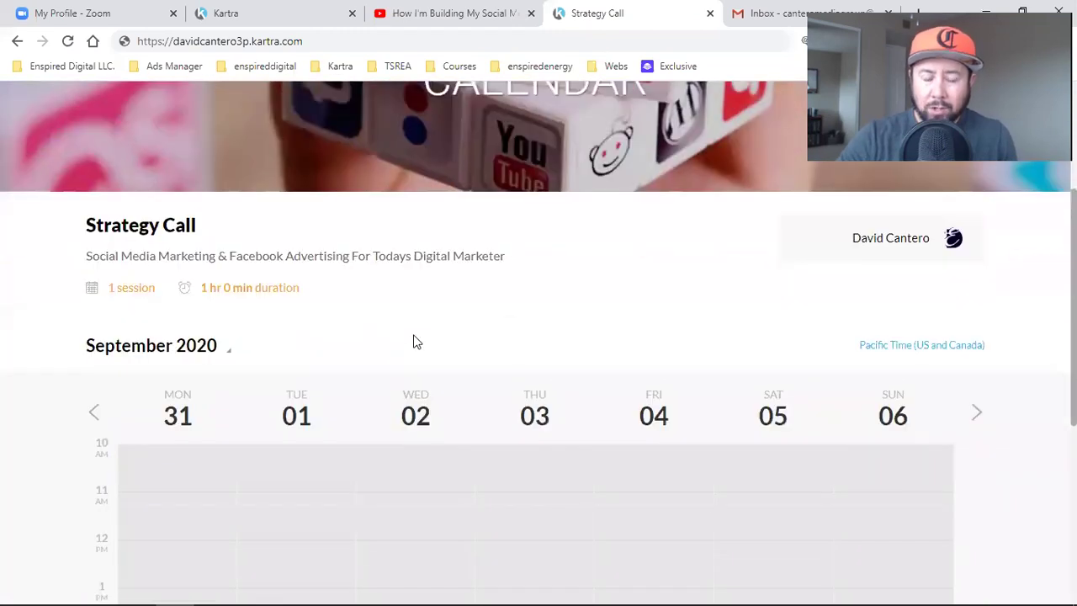
scroll(413, 341, down, 2)
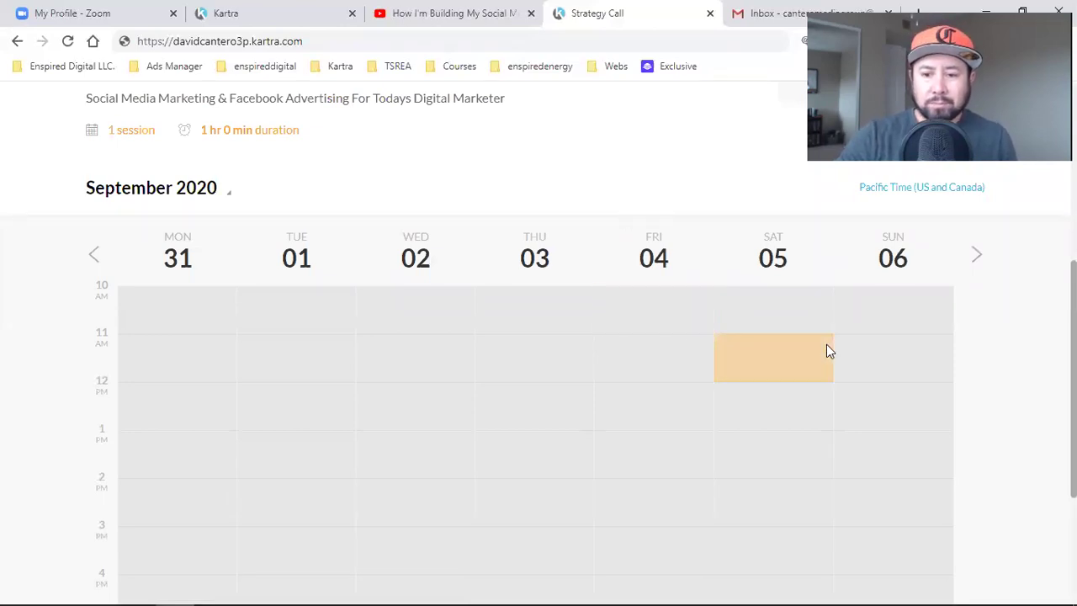
click(976, 254)
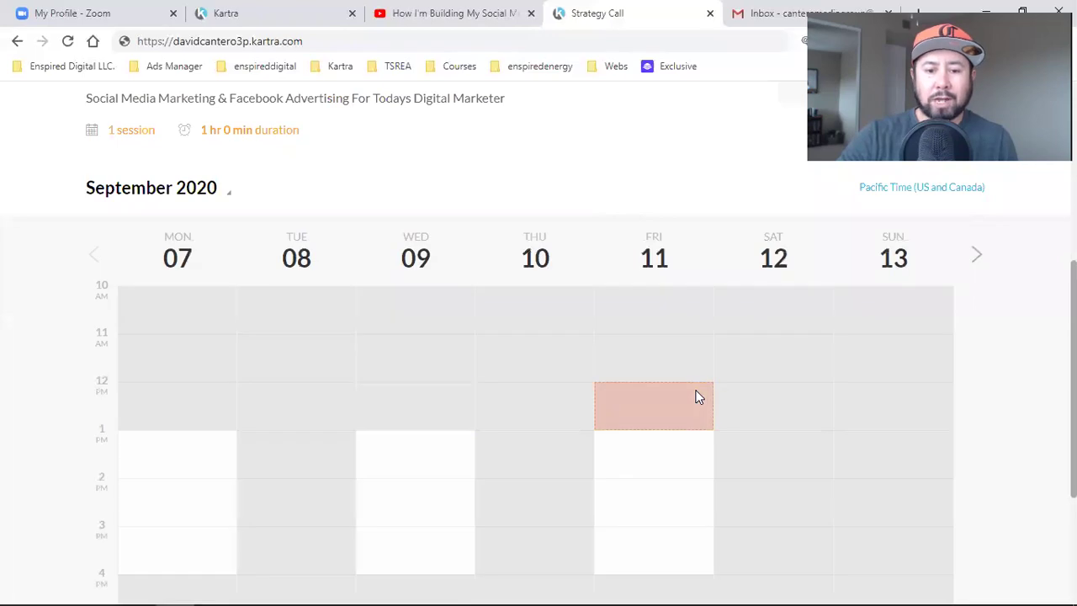
scroll(698, 397, down, 2)
click(161, 291)
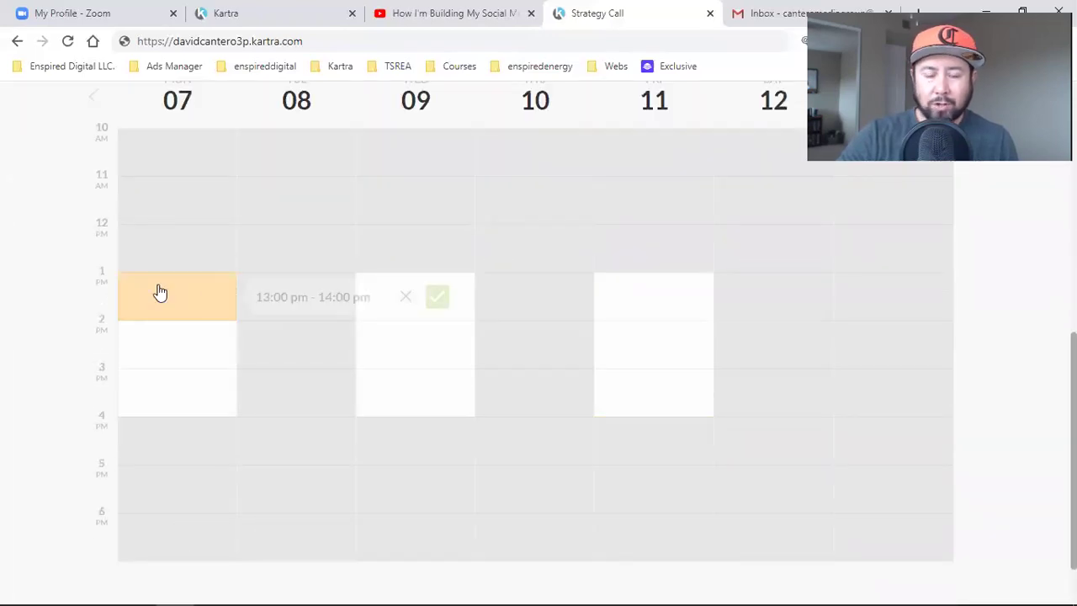
Step: Open the Enspired Digital calendar in the editor from its options menu, confirming Edit
click(217, 9)
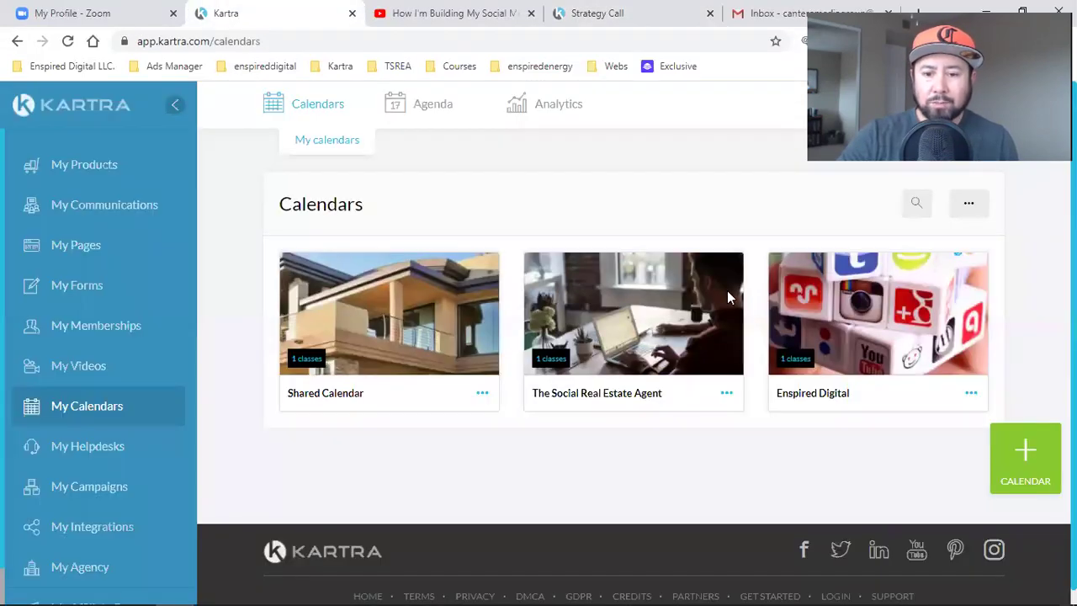
click(968, 396)
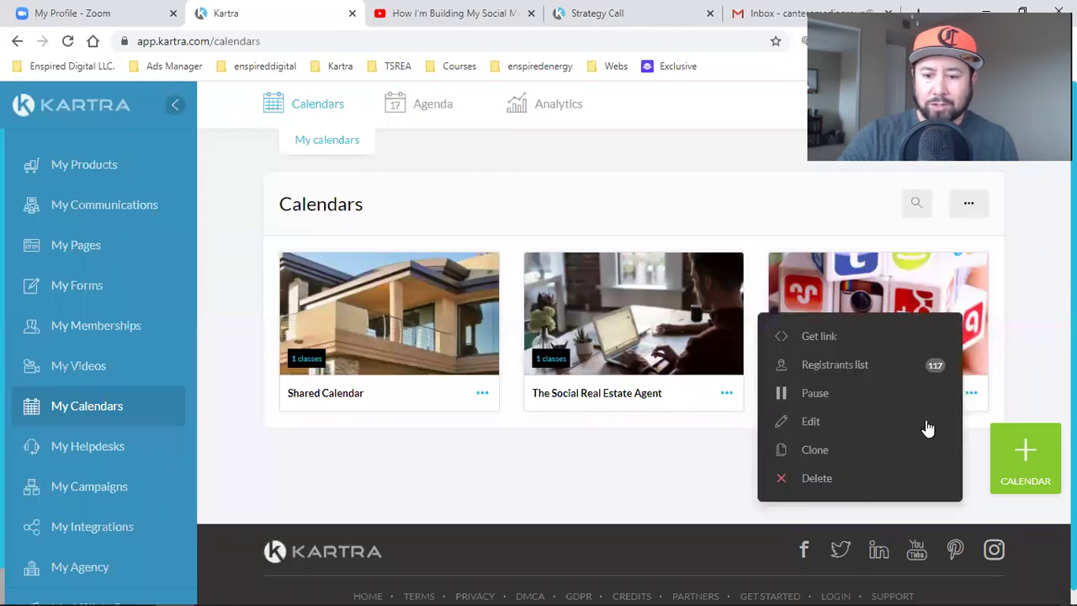
click(835, 422)
click(779, 143)
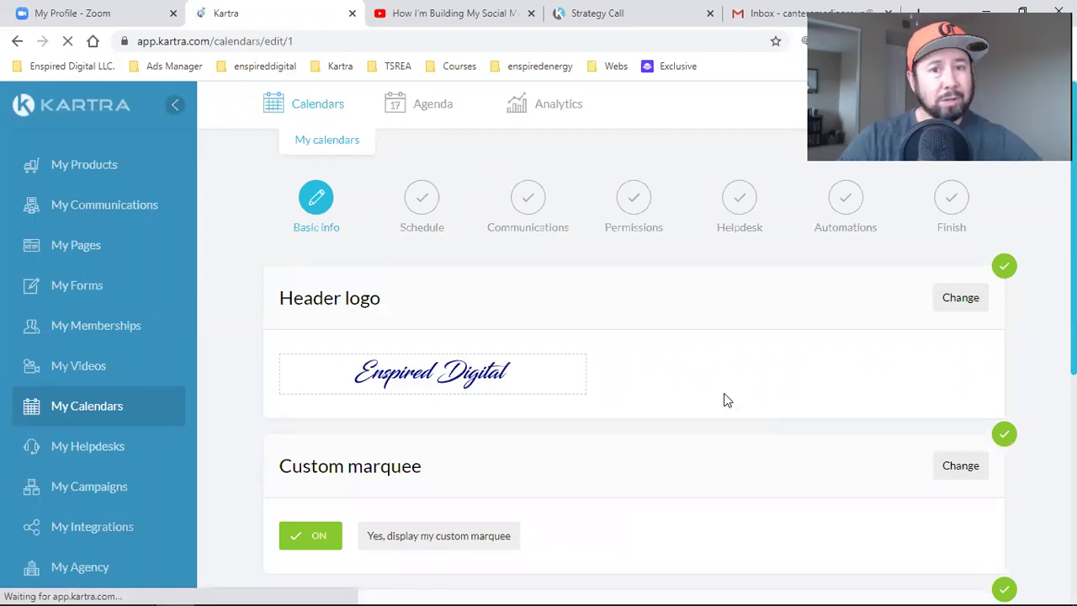
Step: Save Basic info and Schedule with Save and next to reach the Communications step
scroll(746, 376, down, 3)
scroll(745, 376, down, 1)
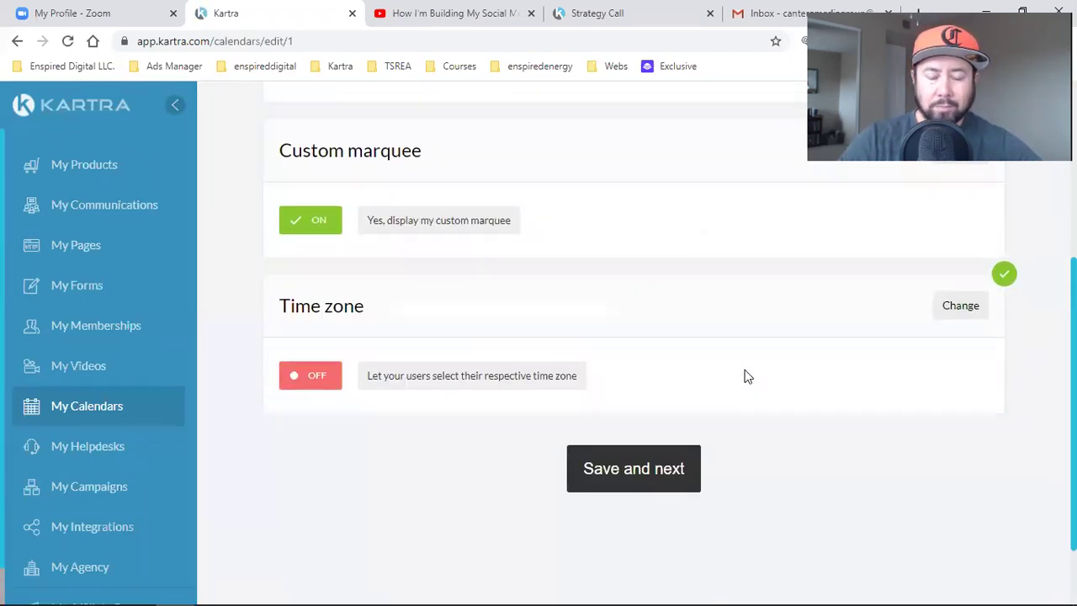
click(625, 476)
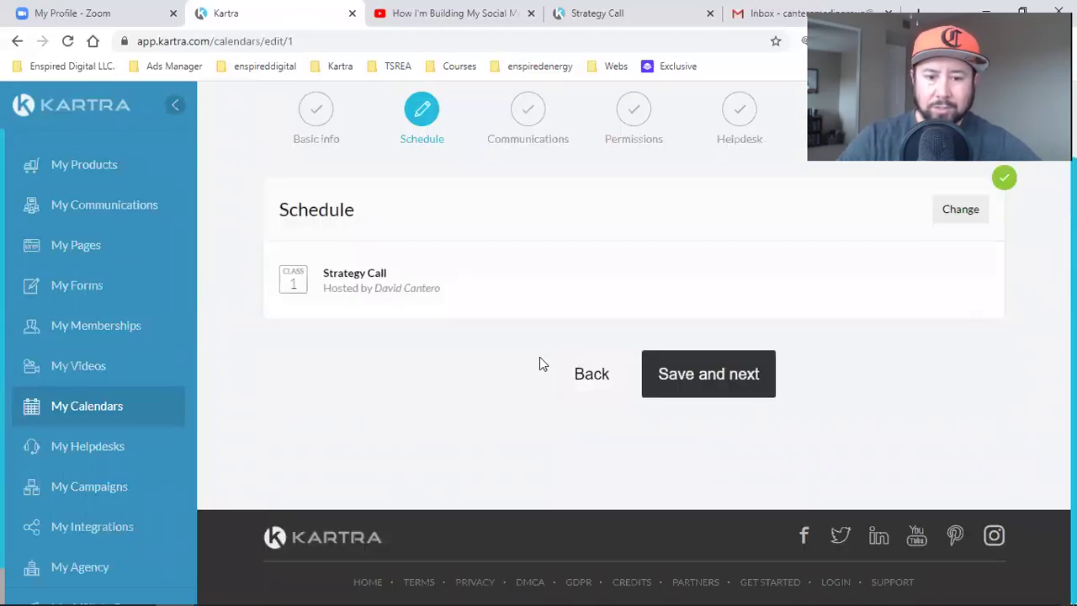
click(714, 376)
scroll(425, 341, up, 1)
double_click(384, 291)
Step: Highlight the Email confirmation and reminders heading and the Booking confirmation message label
triple_click(384, 290)
scroll(384, 289, down, 1)
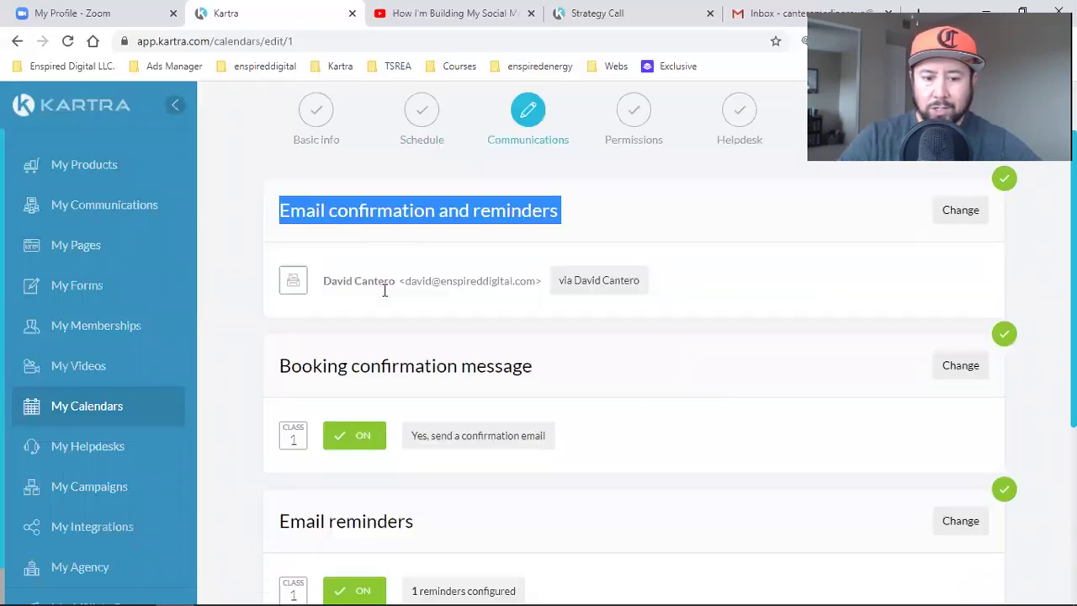
double_click(361, 367)
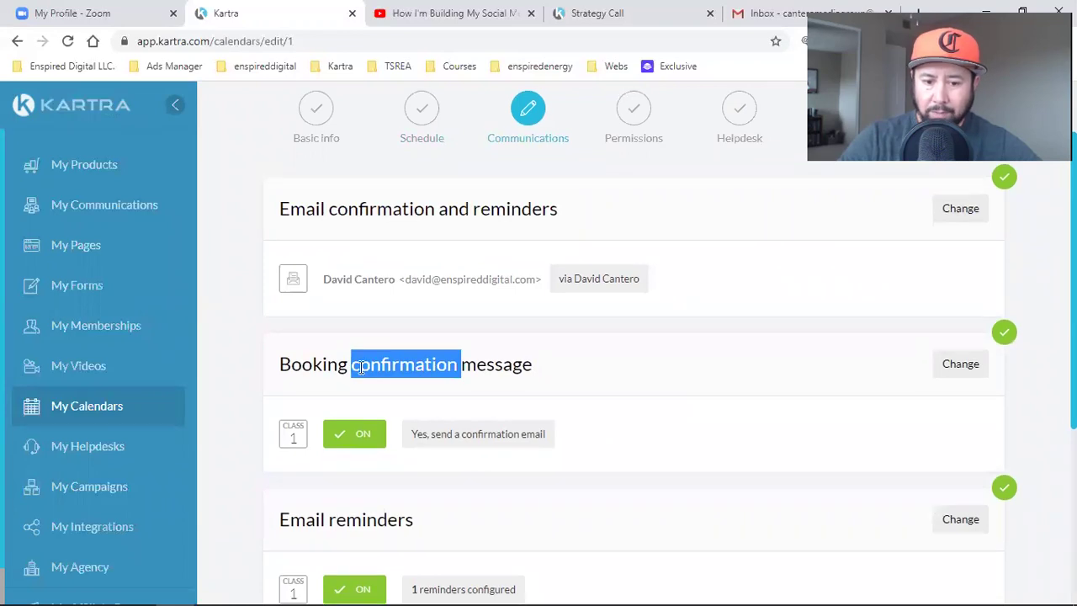
scroll(337, 308, down, 3)
triple_click(341, 291)
scroll(573, 320, up, 3)
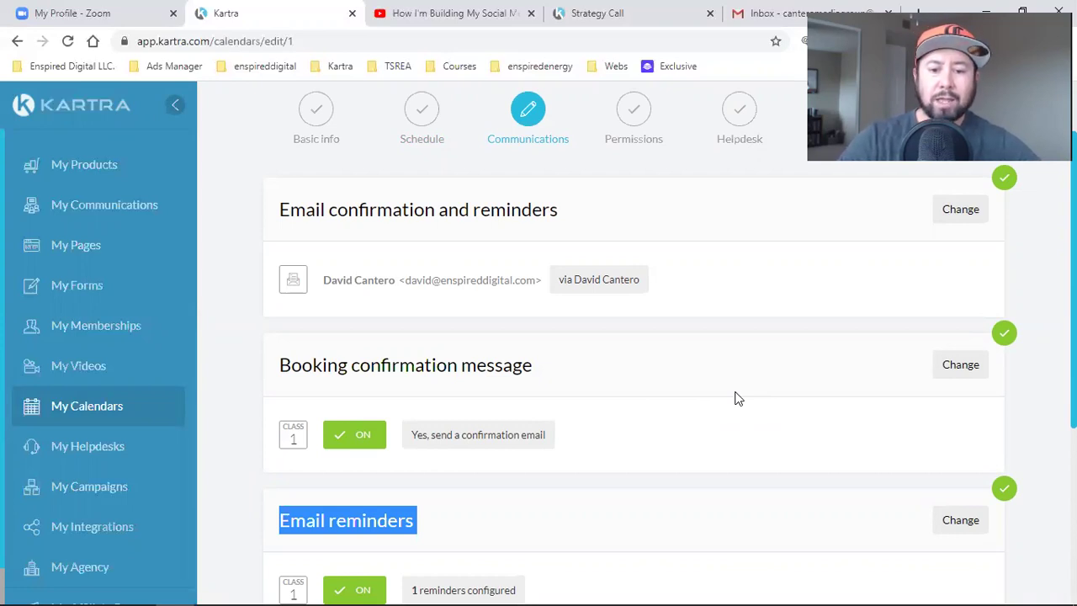
click(734, 398)
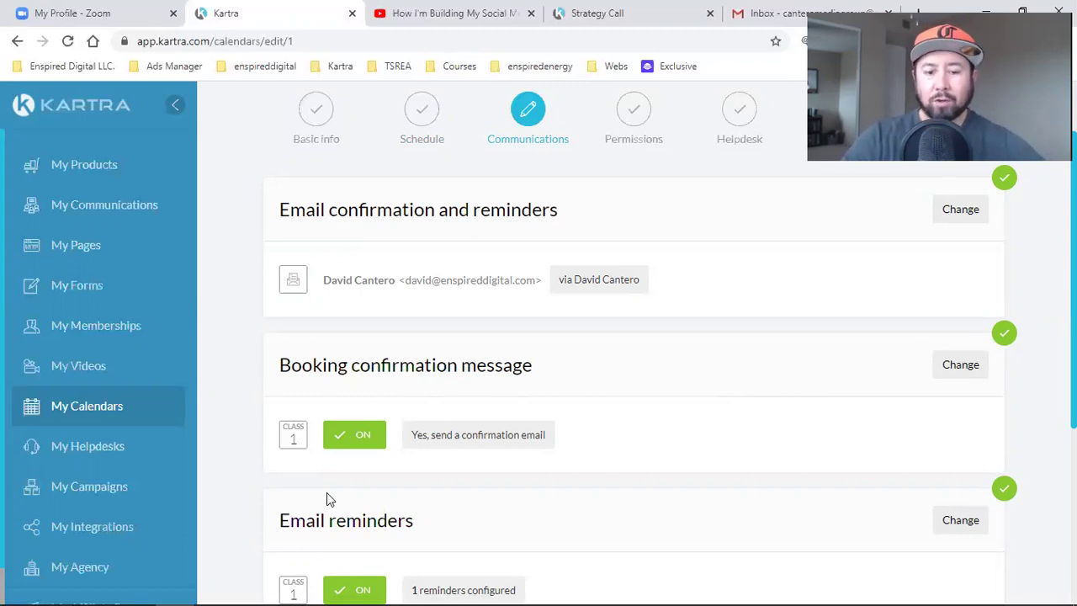
Step: Point out the Email reminders and Booking confirmation message sections, then scroll back up
scroll(425, 464, down, 2)
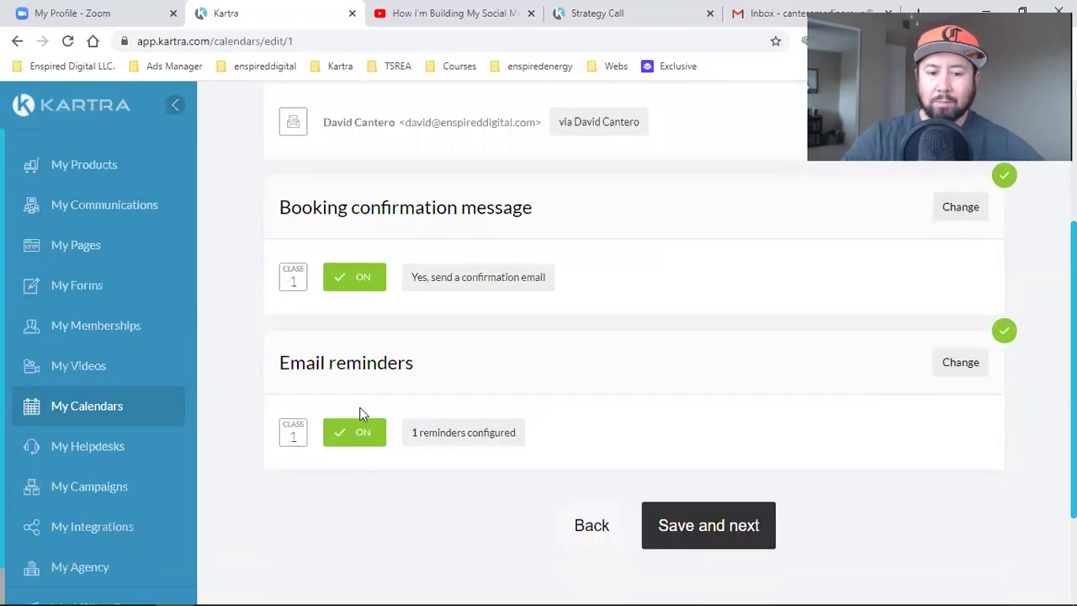
triple_click(425, 365)
click(436, 370)
drag(417, 363, 295, 364)
click(415, 376)
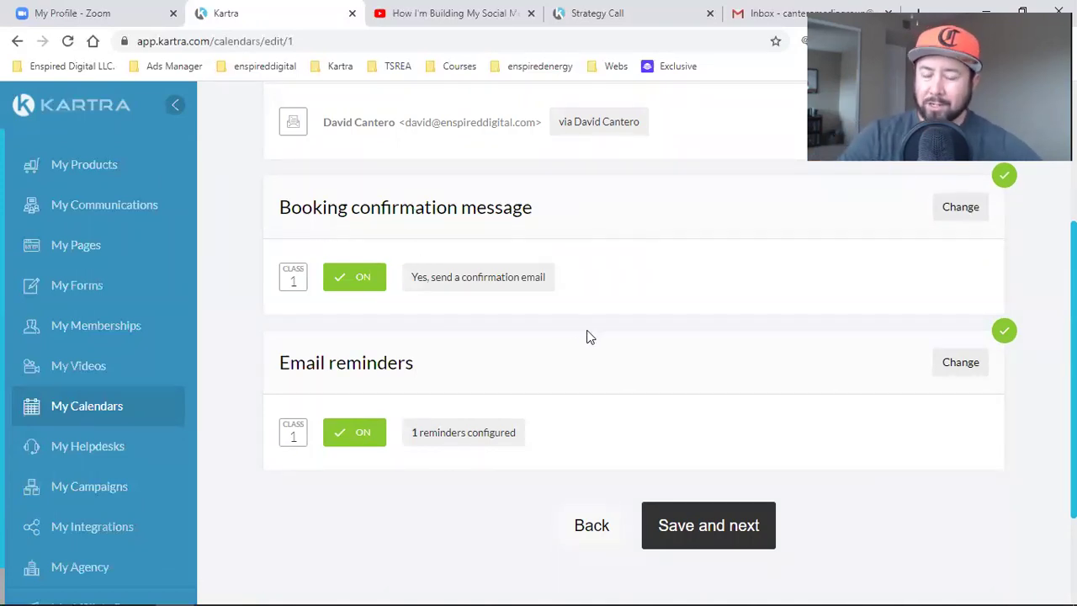
scroll(594, 334, up, 2)
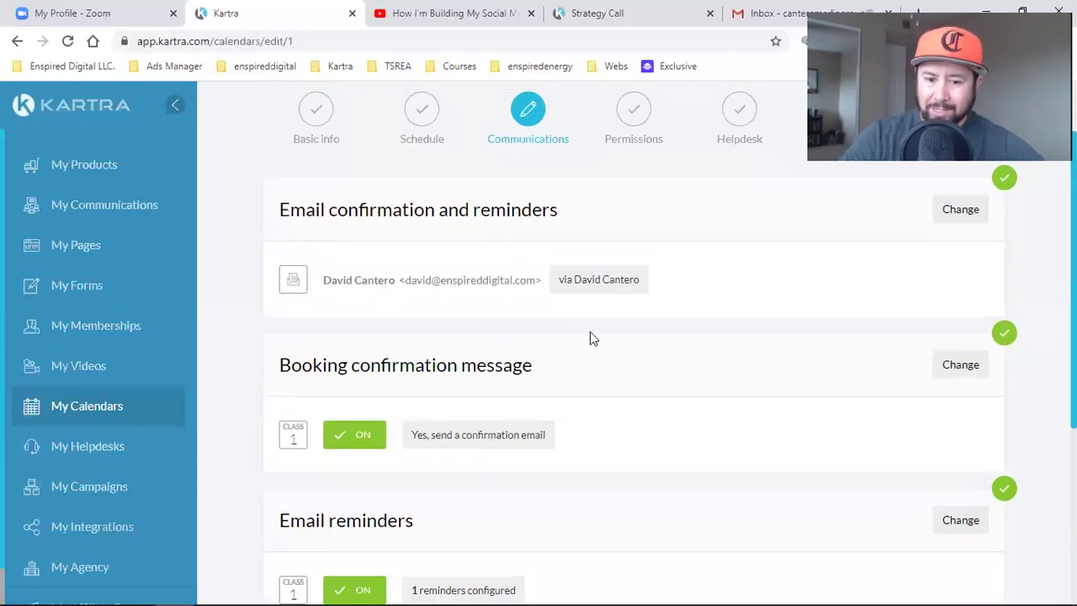
triple_click(421, 365)
scroll(414, 396, down, 2)
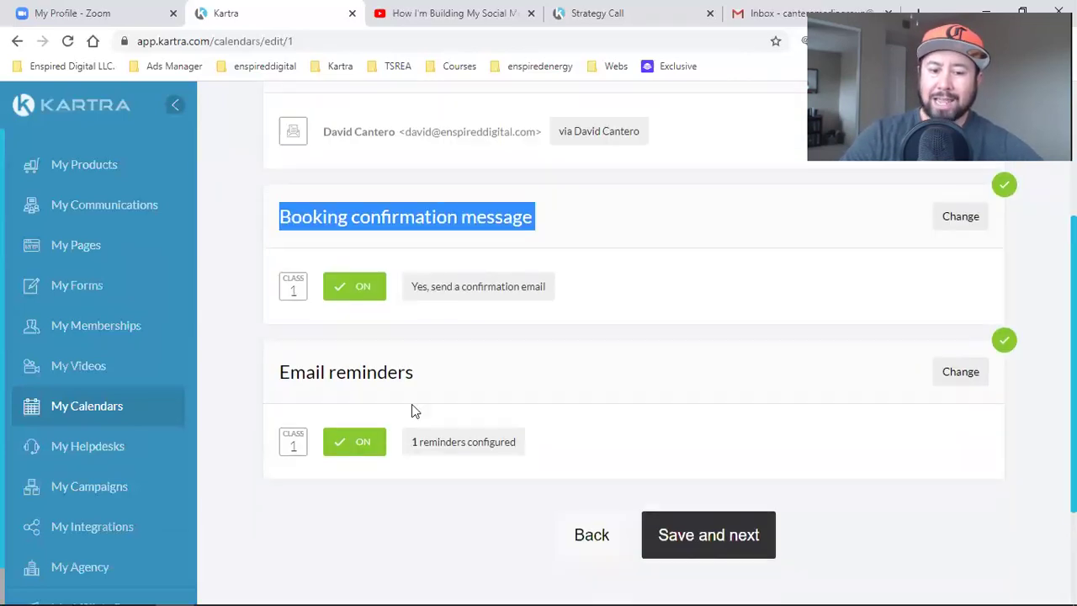
triple_click(346, 362)
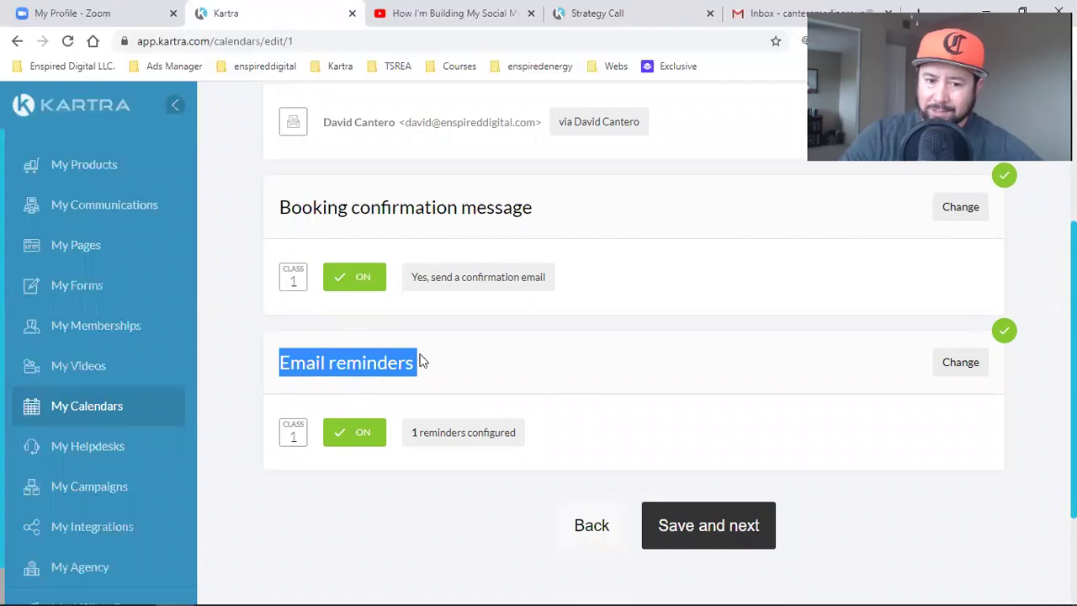
click(671, 284)
scroll(648, 349, up, 1)
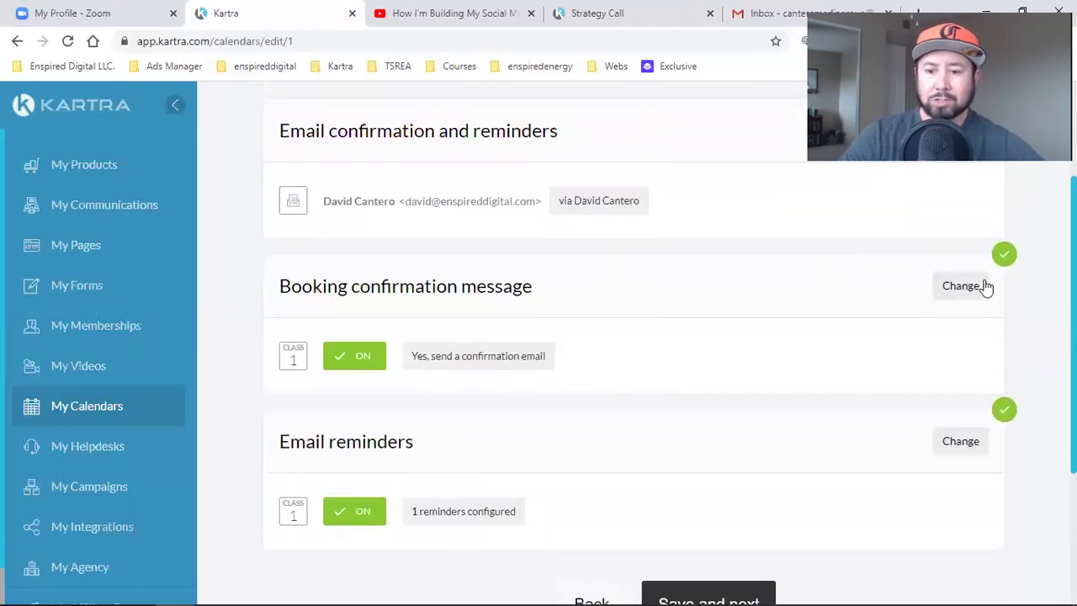
scroll(472, 278, up, 1)
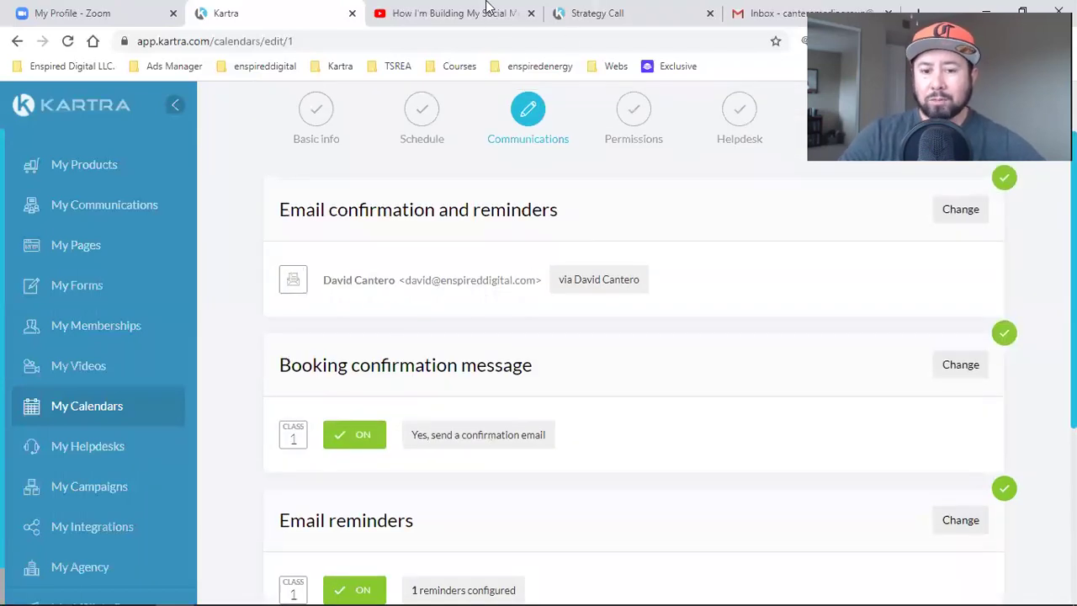
Step: Open the Strategy Call Confirmed! confirmation email for editing and highlight its subject line
click(977, 364)
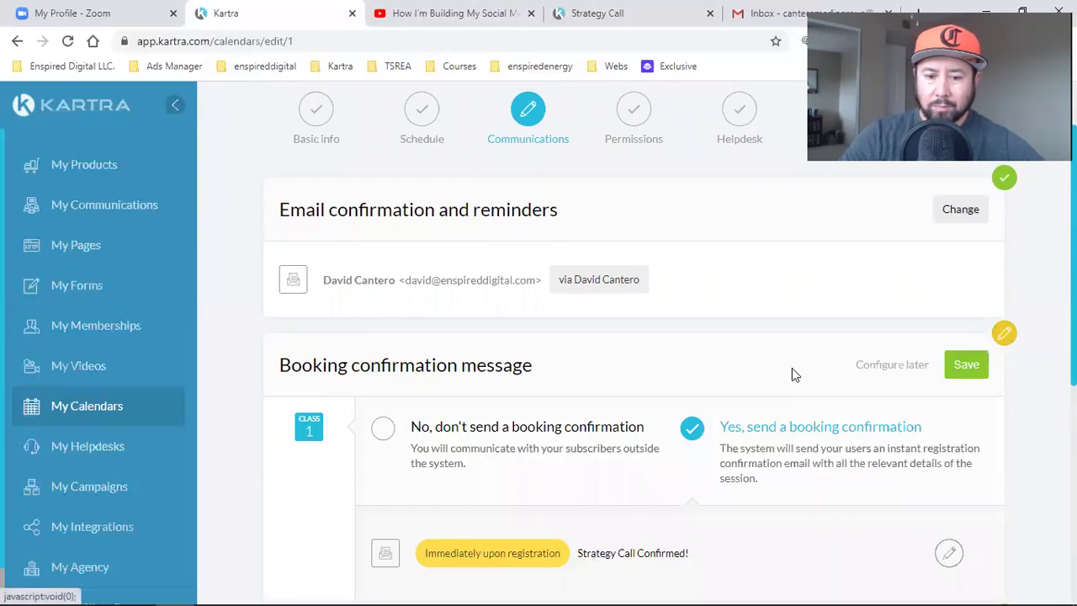
scroll(792, 368, down, 3)
click(950, 317)
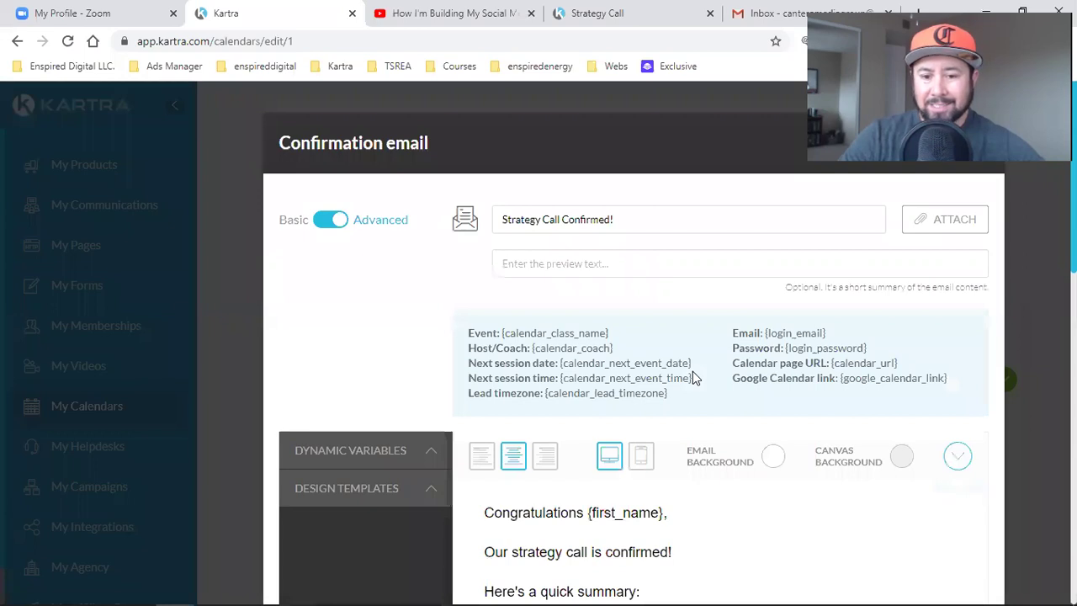
triple_click(548, 221)
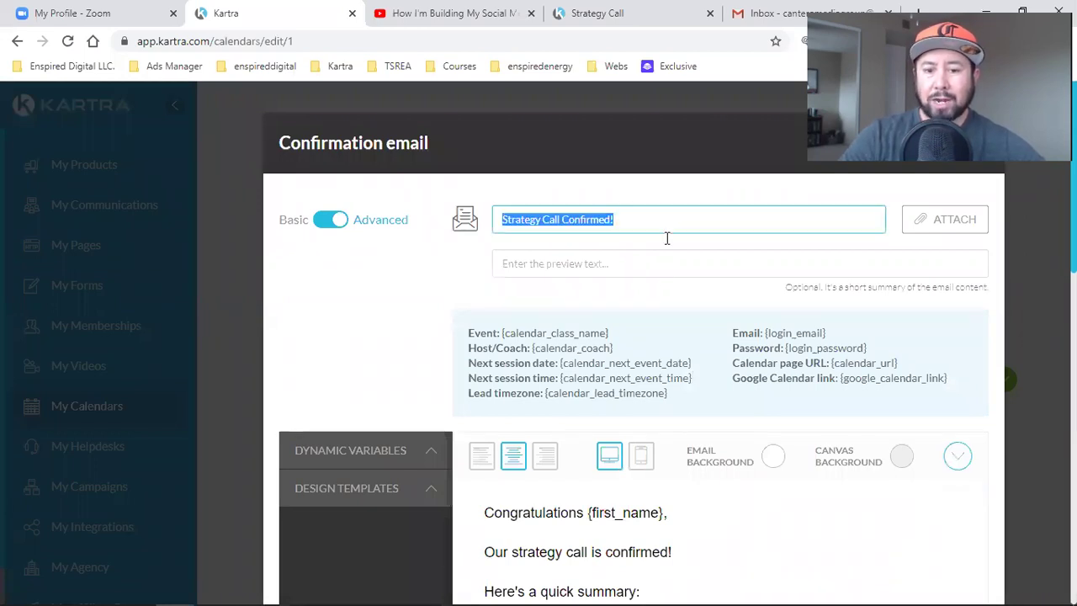
Step: Edit the email's main text block and select the 'Click here at scheduled time' link
scroll(673, 324, down, 2)
scroll(674, 324, down, 1)
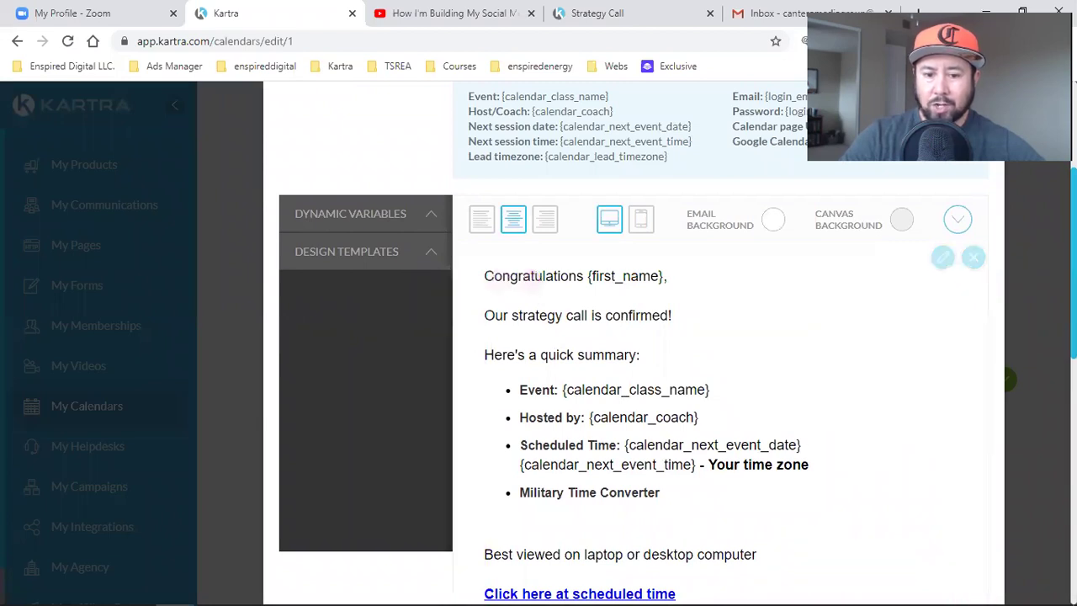
scroll(968, 371, down, 1)
scroll(996, 380, down, 1)
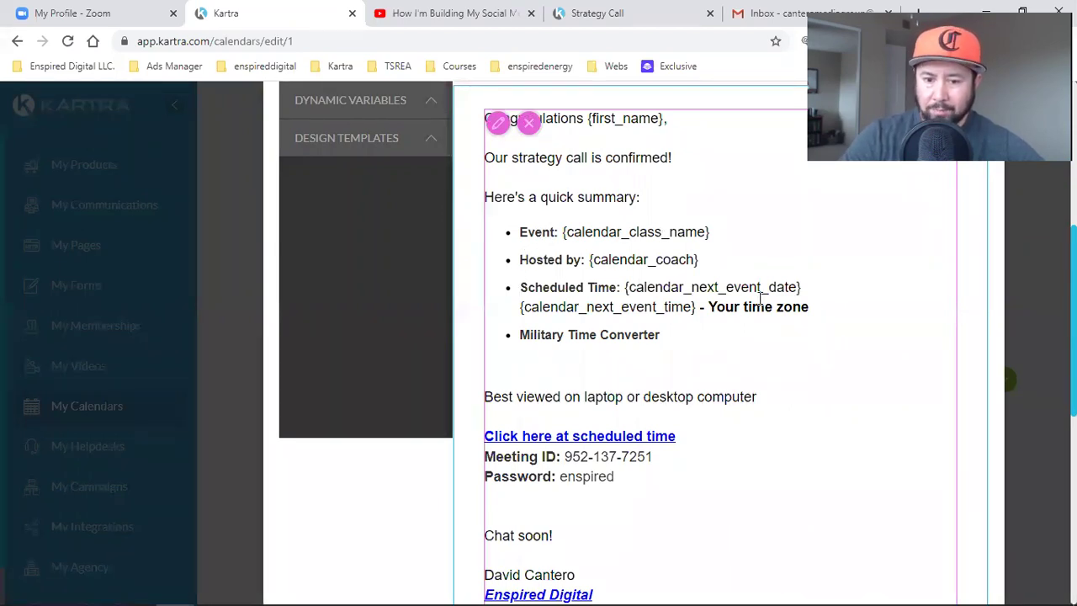
scroll(659, 332, down, 2)
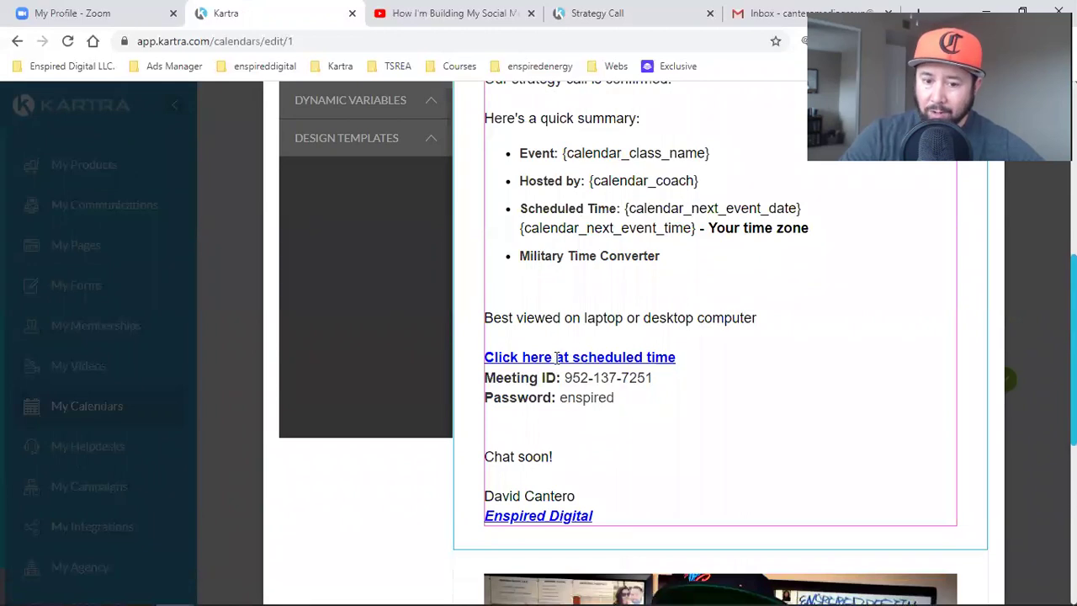
scroll(644, 360, up, 2)
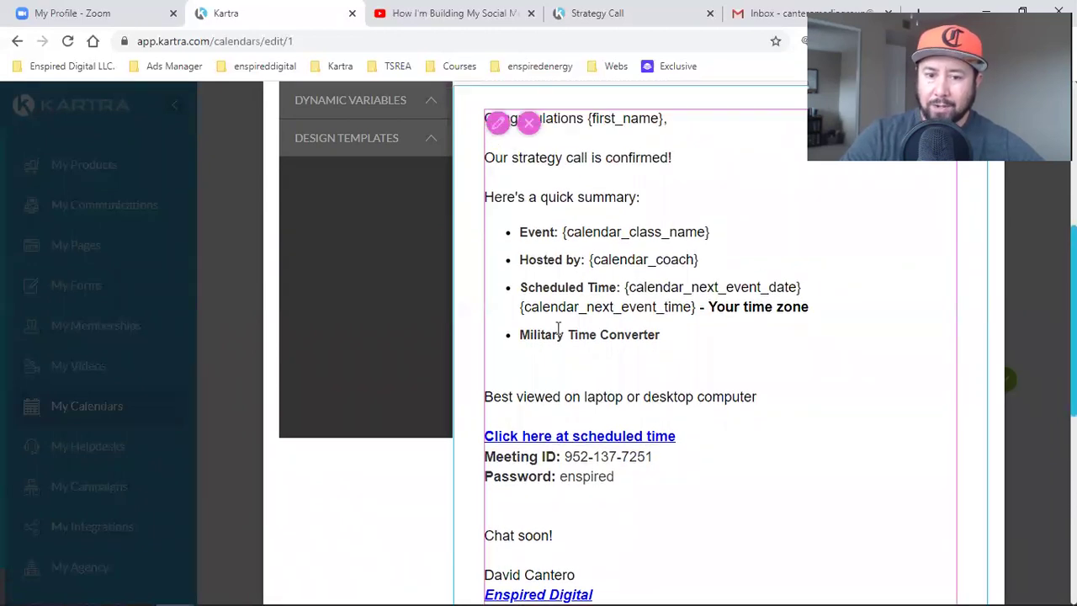
click(497, 126)
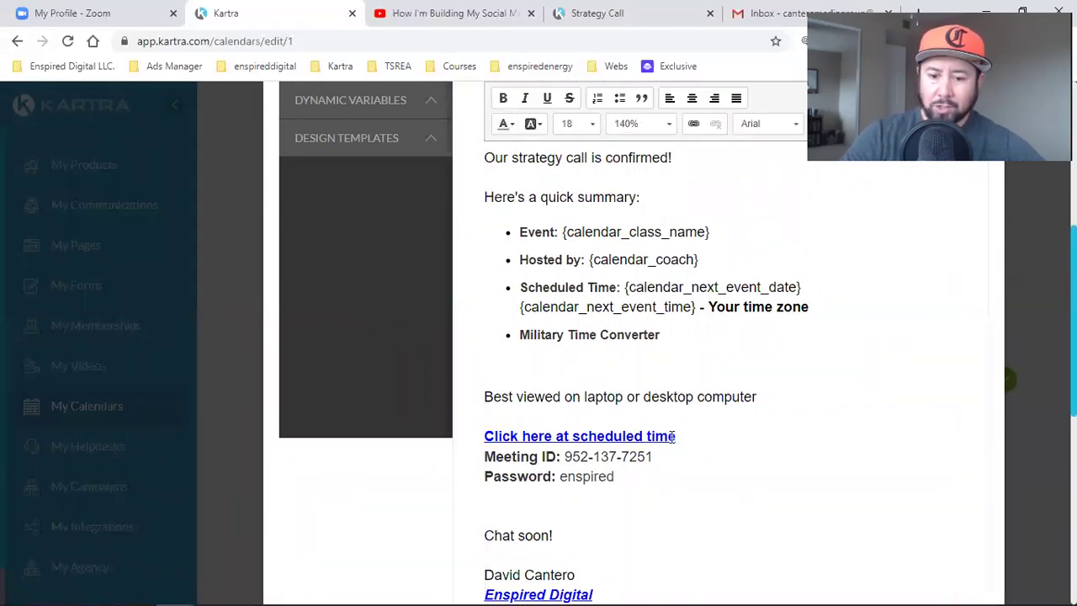
drag(677, 436, 484, 436)
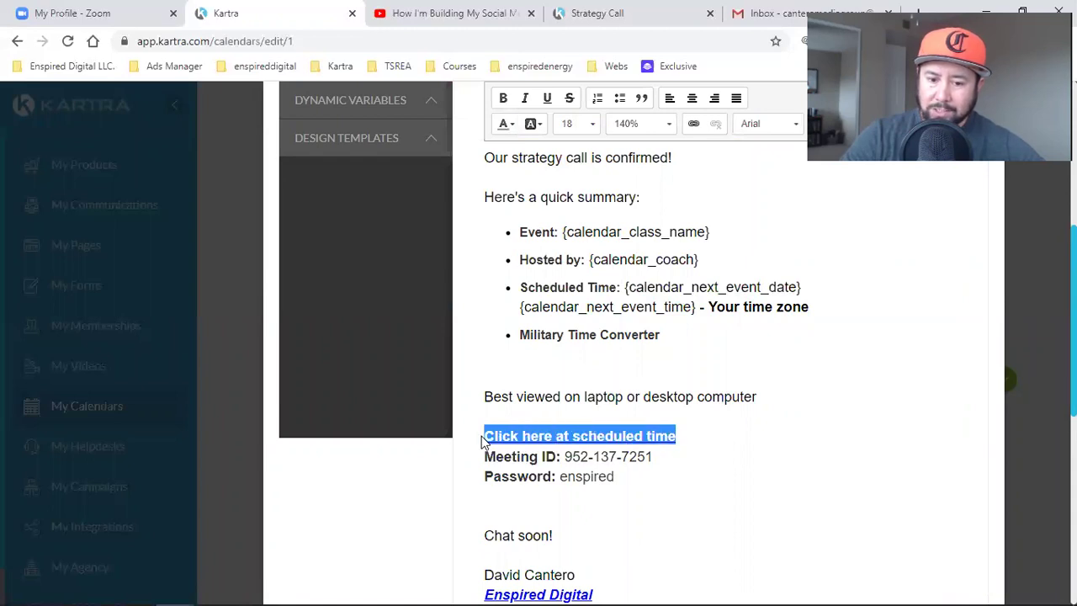
Step: Check the 'Click here at scheduled time' link settings and review the Meeting ID and Password lines
click(695, 124)
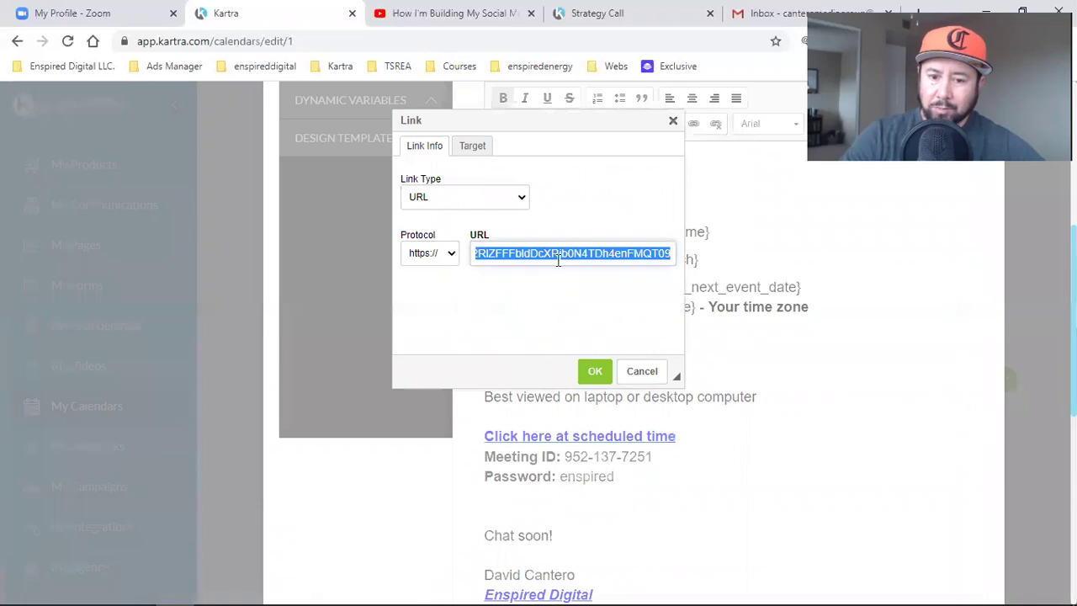
click(642, 371)
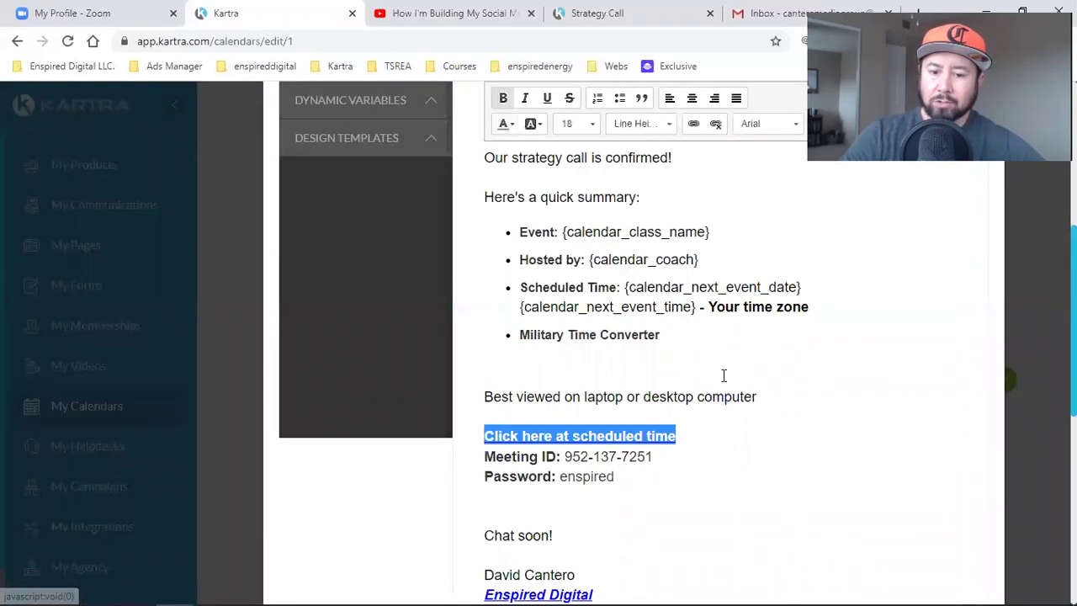
scroll(771, 437, down, 1)
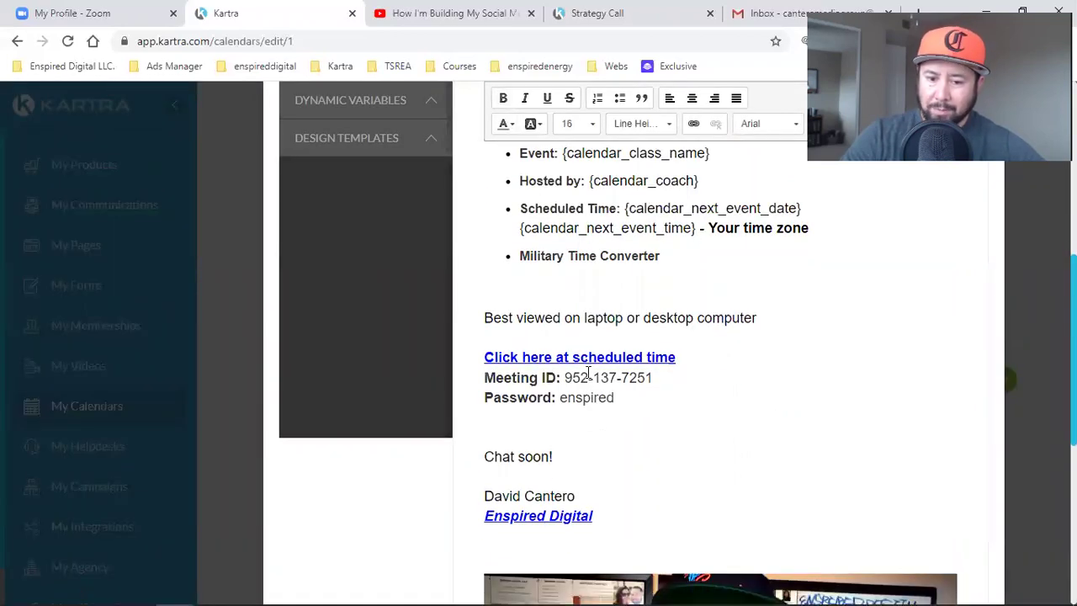
scroll(674, 362, down, 1)
scroll(712, 344, down, 1)
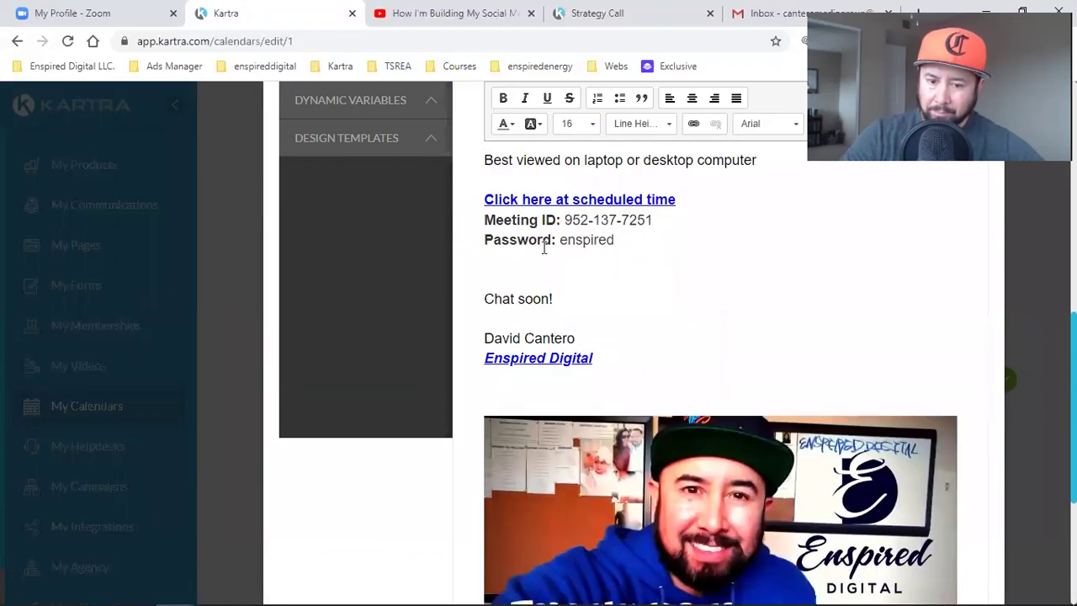
scroll(805, 281, down, 3)
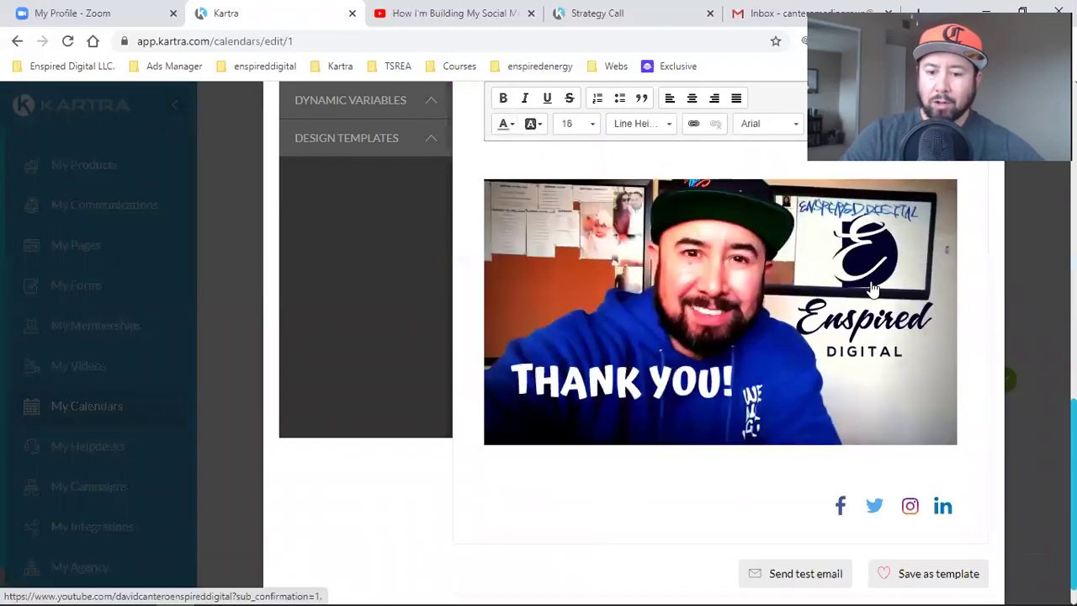
scroll(587, 284, up, 2)
scroll(587, 284, up, 3)
scroll(567, 356, down, 2)
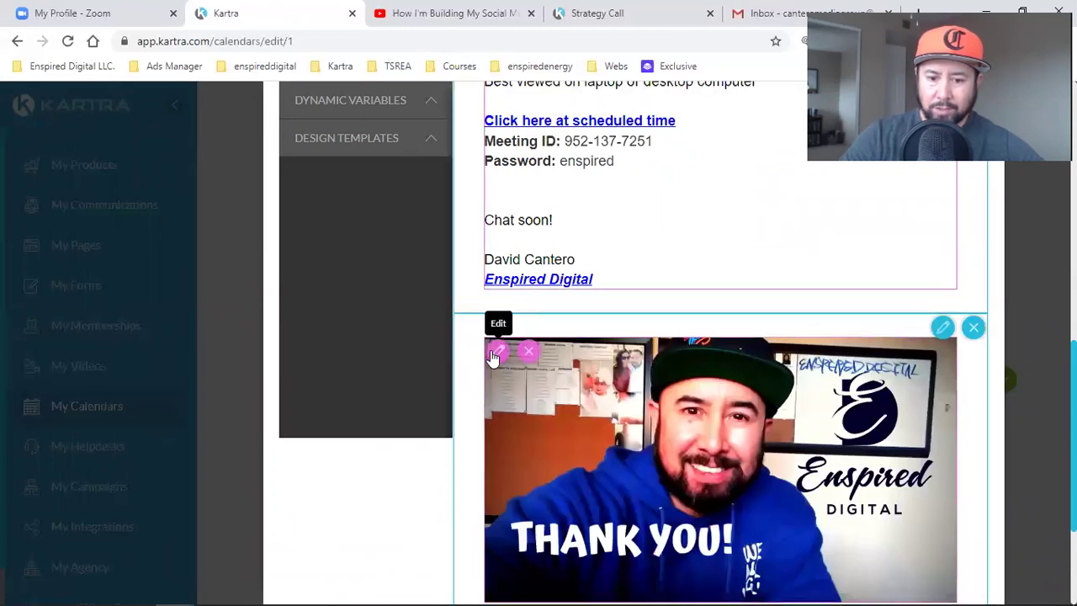
Step: Inspect the thank-you image's link address, recheck the join link, and return to the top
click(497, 351)
drag(348, 211, 460, 221)
click(459, 220)
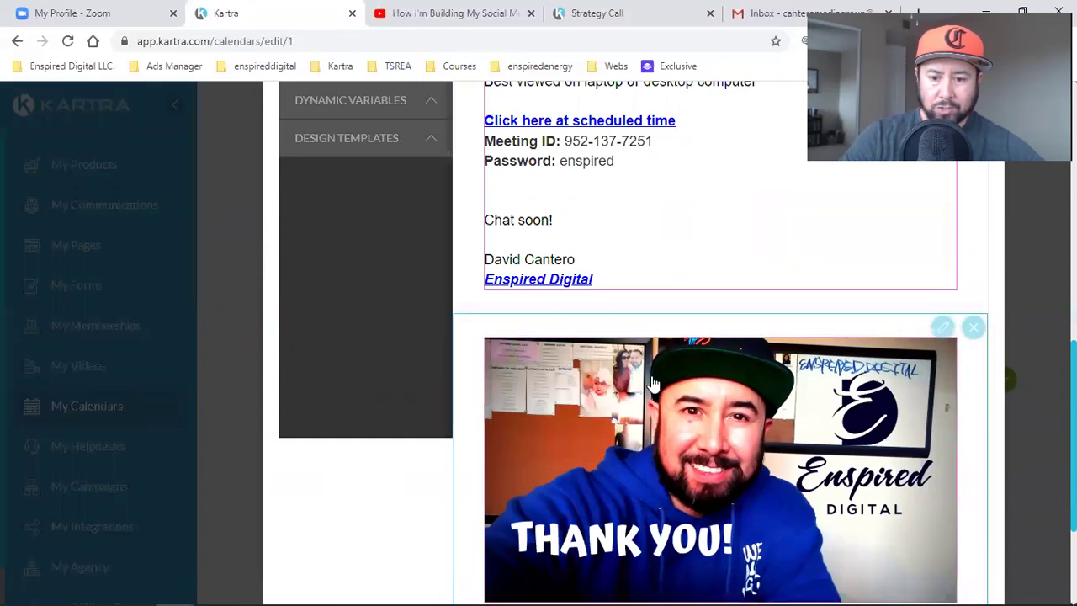
scroll(659, 432, down, 2)
scroll(660, 432, up, 1)
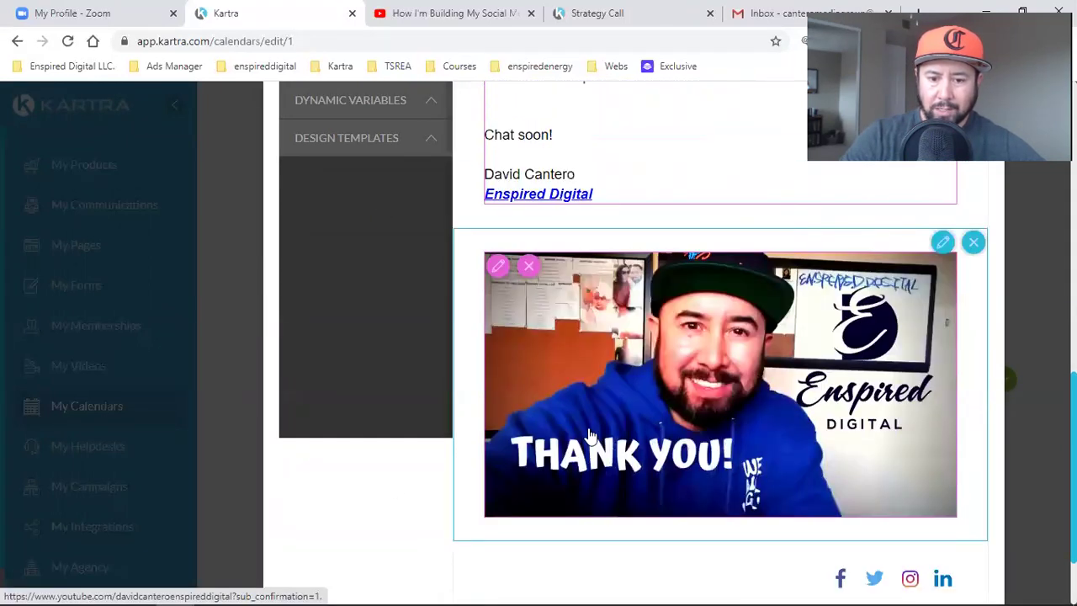
scroll(674, 368, down, 1)
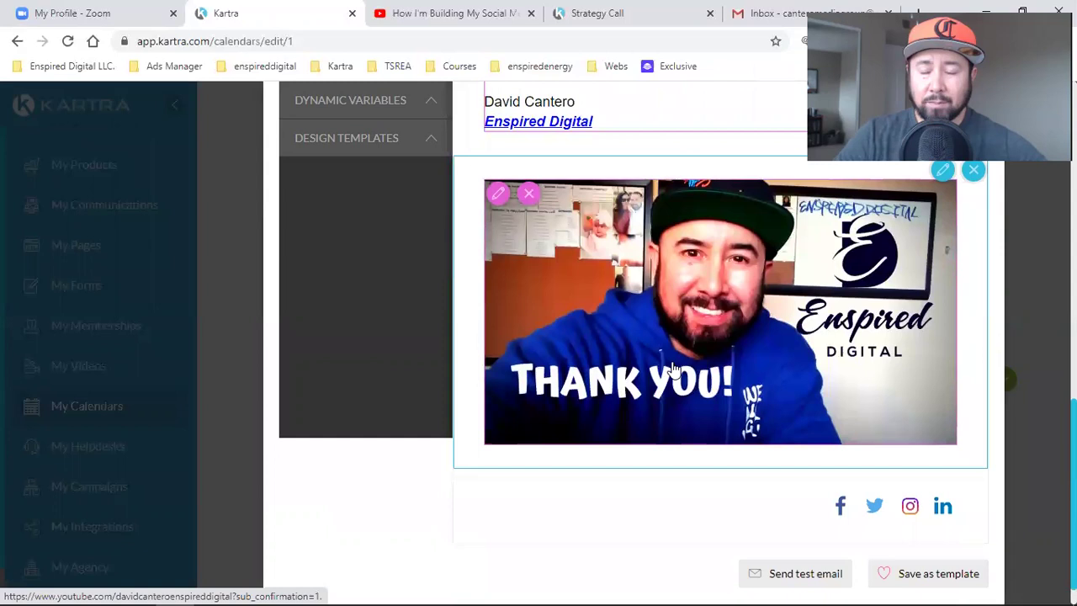
scroll(673, 368, up, 3)
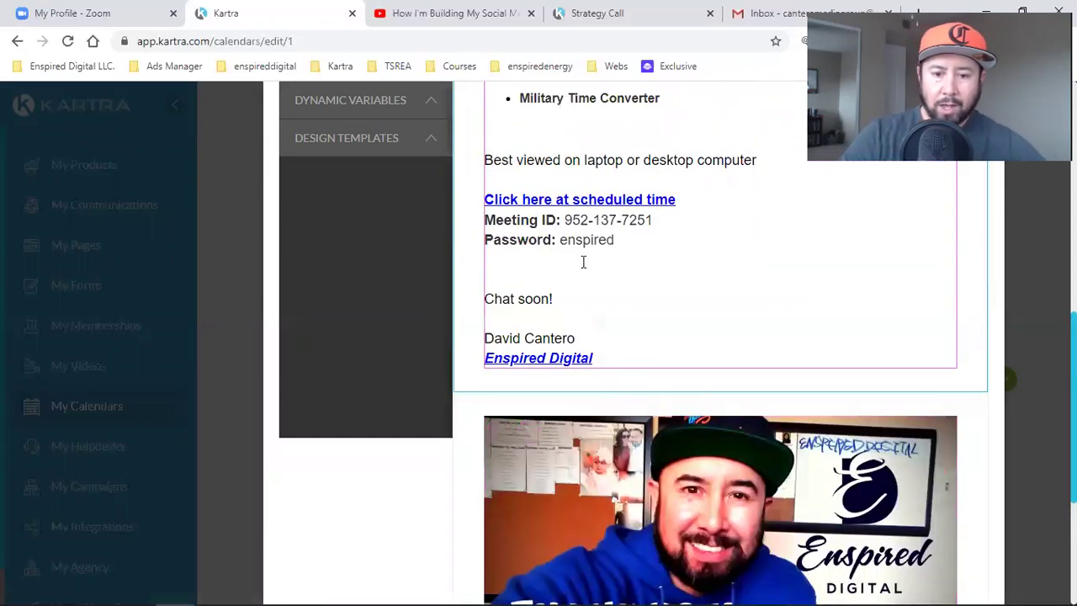
scroll(585, 265, up, 1)
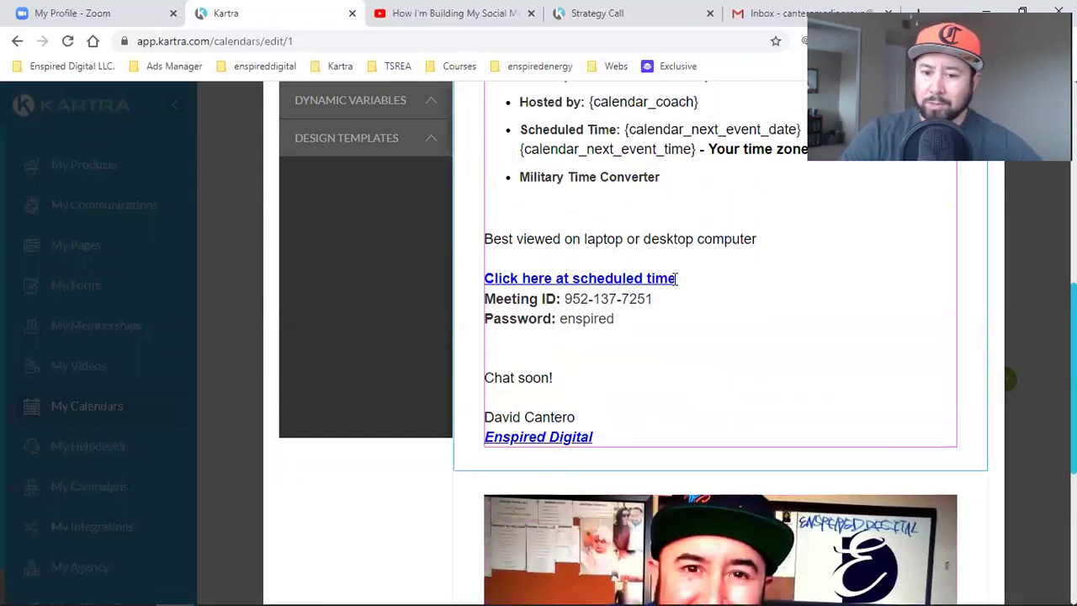
drag(676, 279, 486, 280)
click(825, 305)
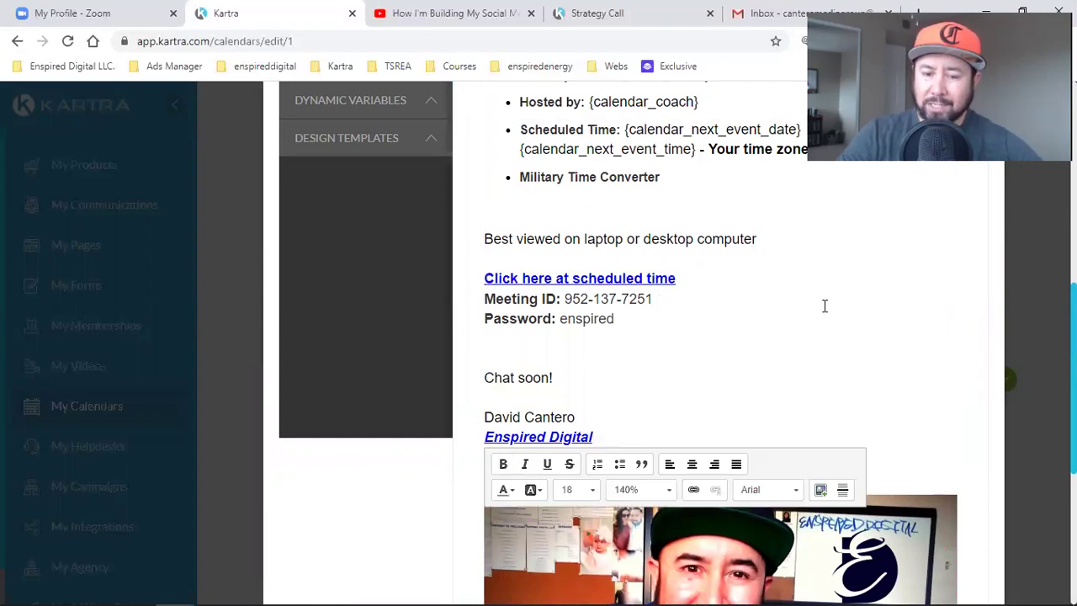
scroll(824, 305, up, 4)
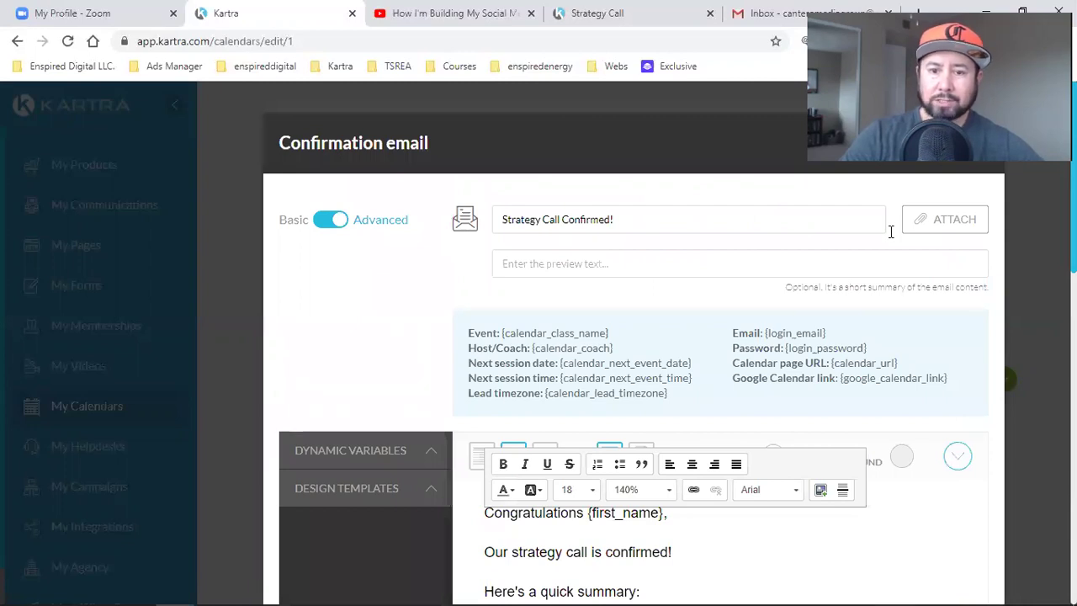
Step: Book the 7 September 13:00 Strategy Call slot using the inbox's autofilled email address, and submit
click(601, 6)
click(438, 297)
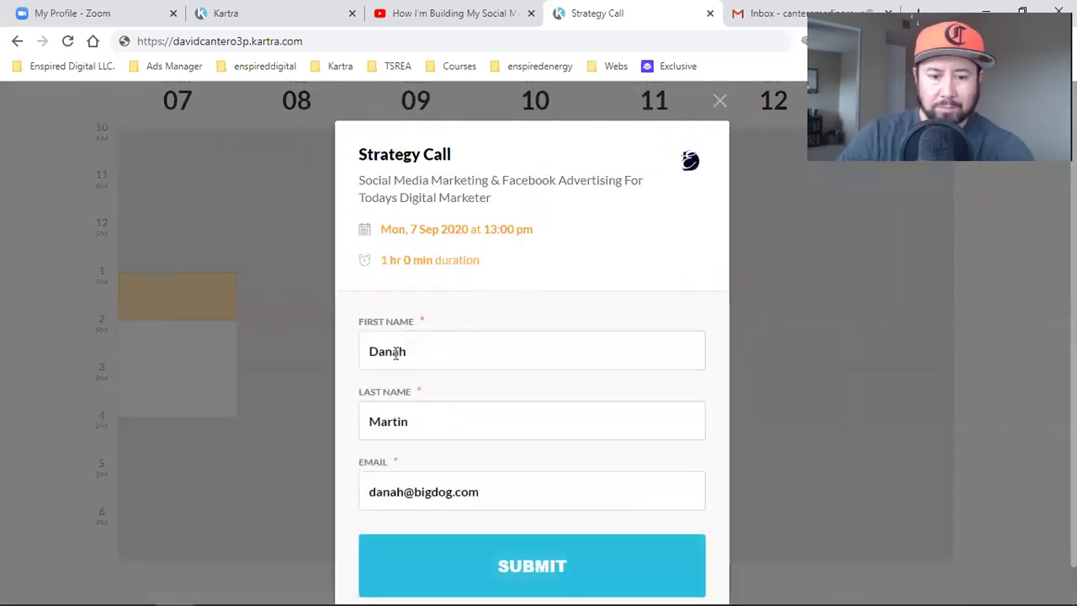
click(387, 490)
triple_click(387, 489)
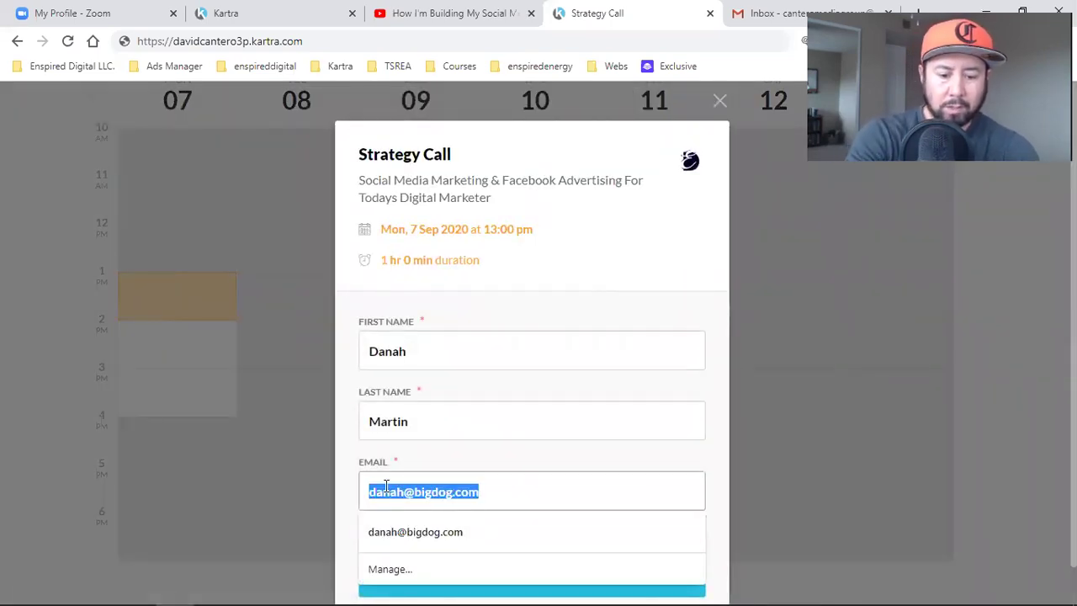
text(canteromedia)
click(406, 528)
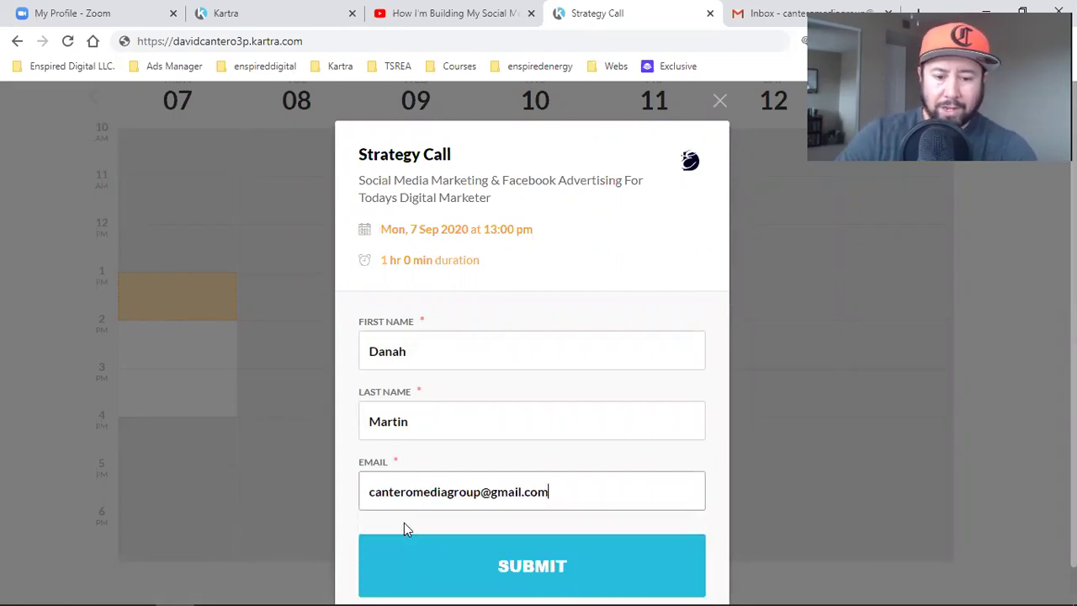
scroll(412, 455, down, 1)
click(392, 519)
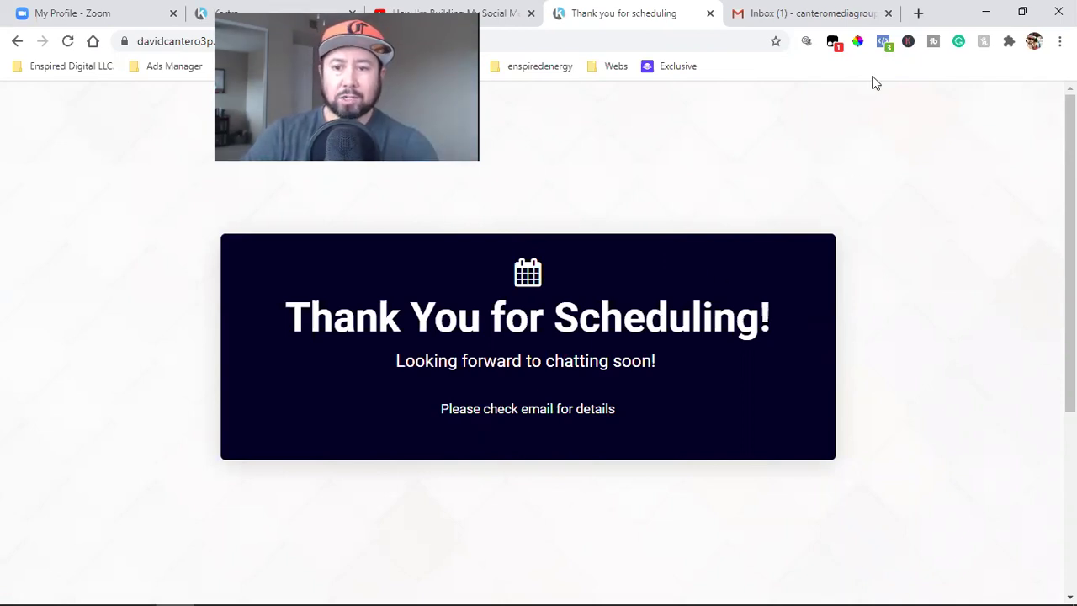
Step: Check with Facebook Pixel Helper that the thank-you page fires PageView and Schedule events
click(883, 42)
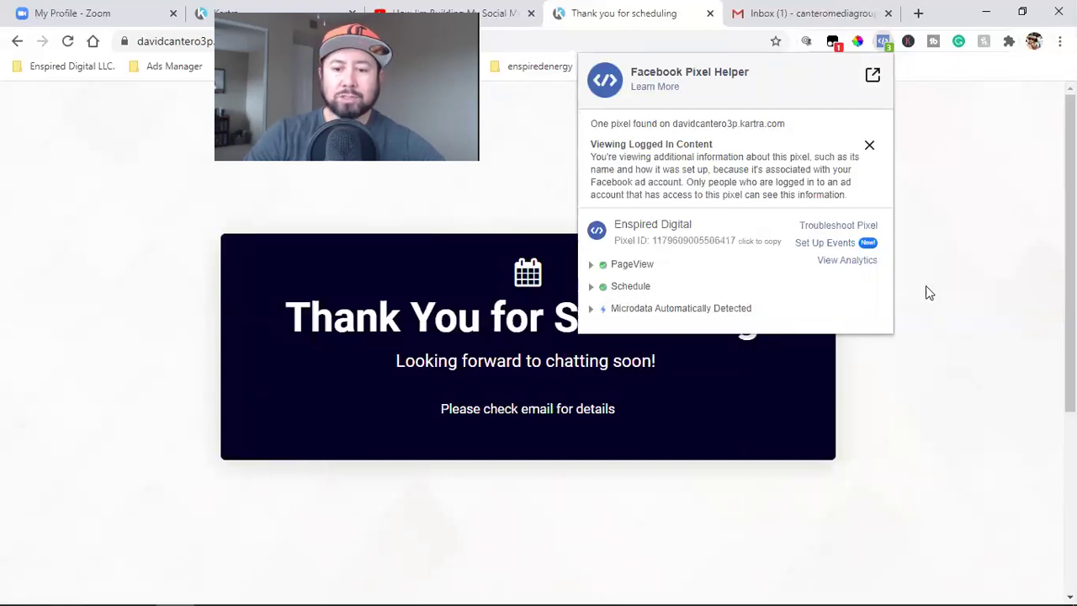
Step: Close the Pixel Helper popup to leave the 'Thank You for Scheduling!' page in full view
click(977, 338)
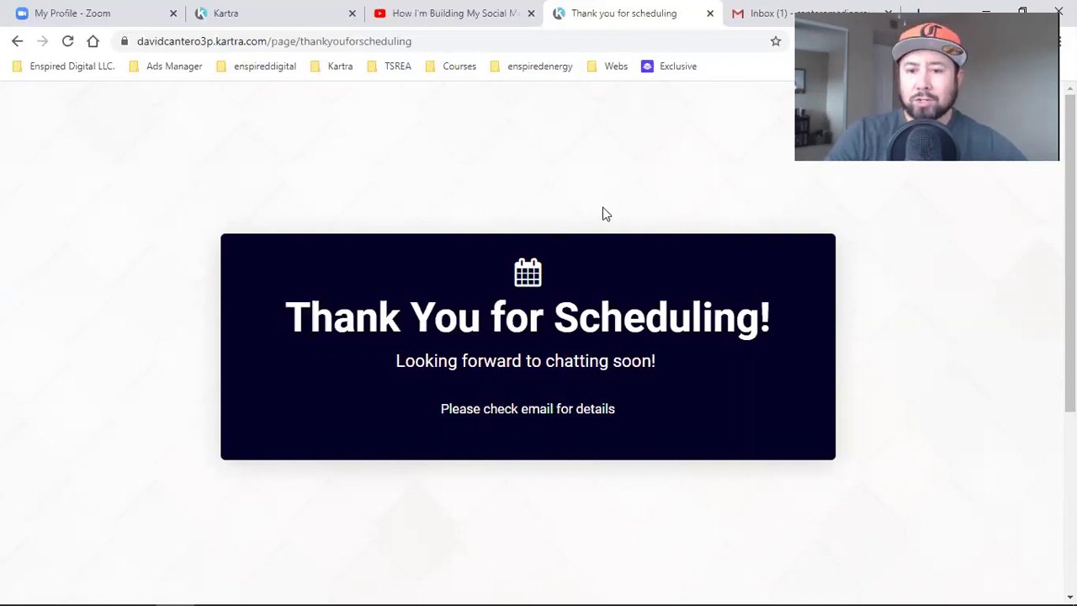
Step: Recheck the thank-you page's pixel events, then switch to the Gmail inbox
click(883, 40)
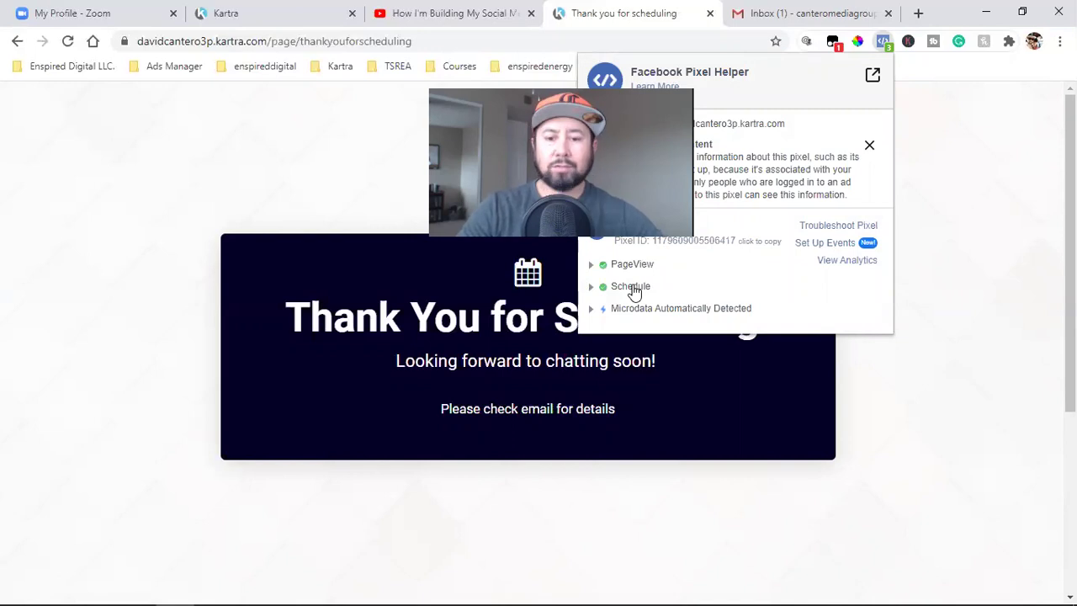
click(1020, 241)
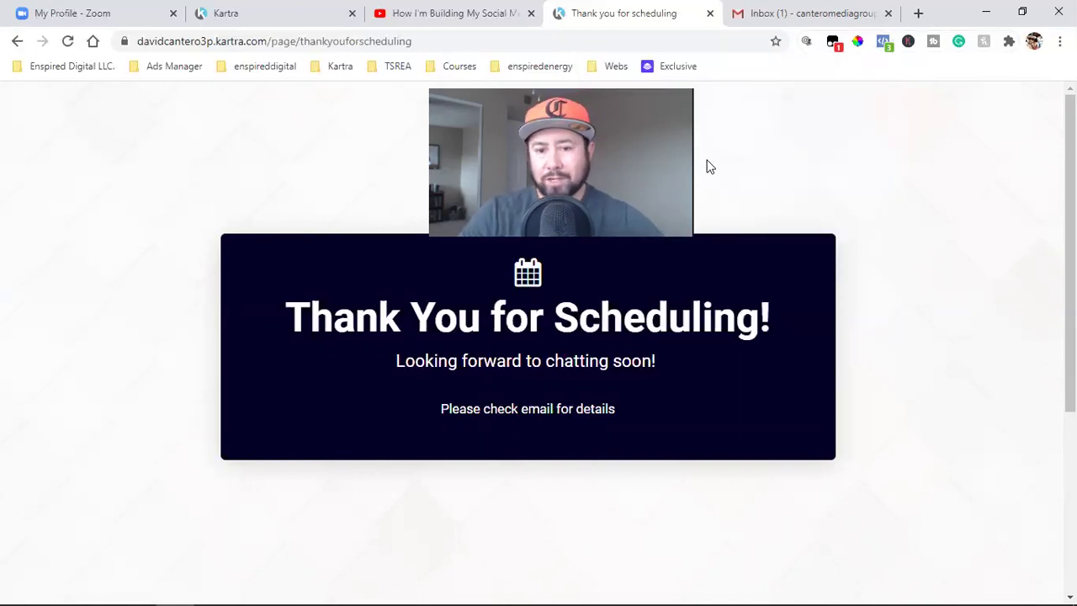
click(837, 12)
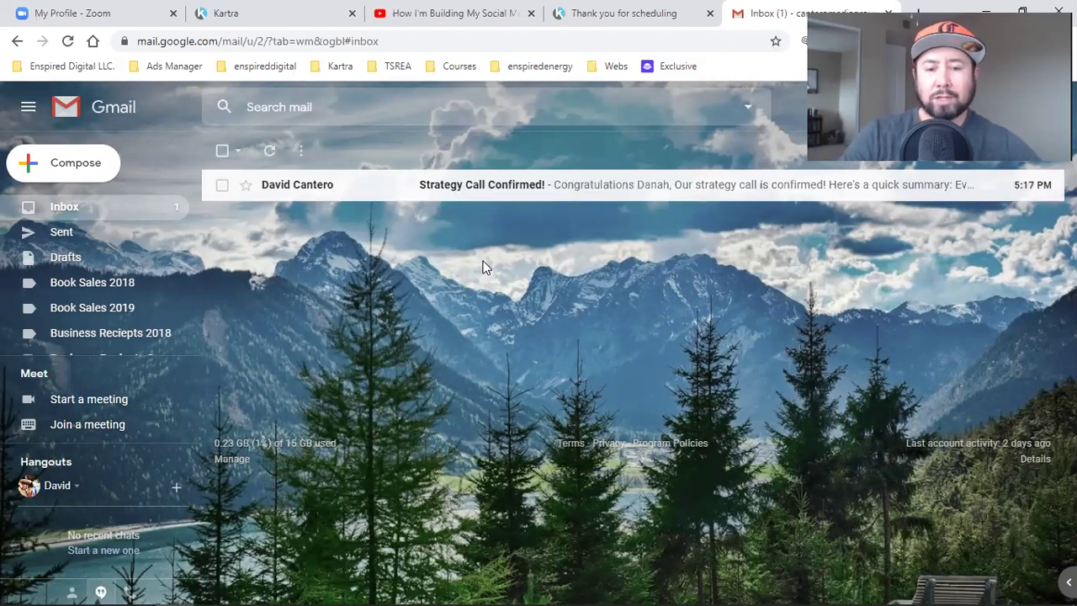
Step: Open the 'Strategy Call Confirmed!' email and review its Zoom join link, meeting ID and password
click(519, 183)
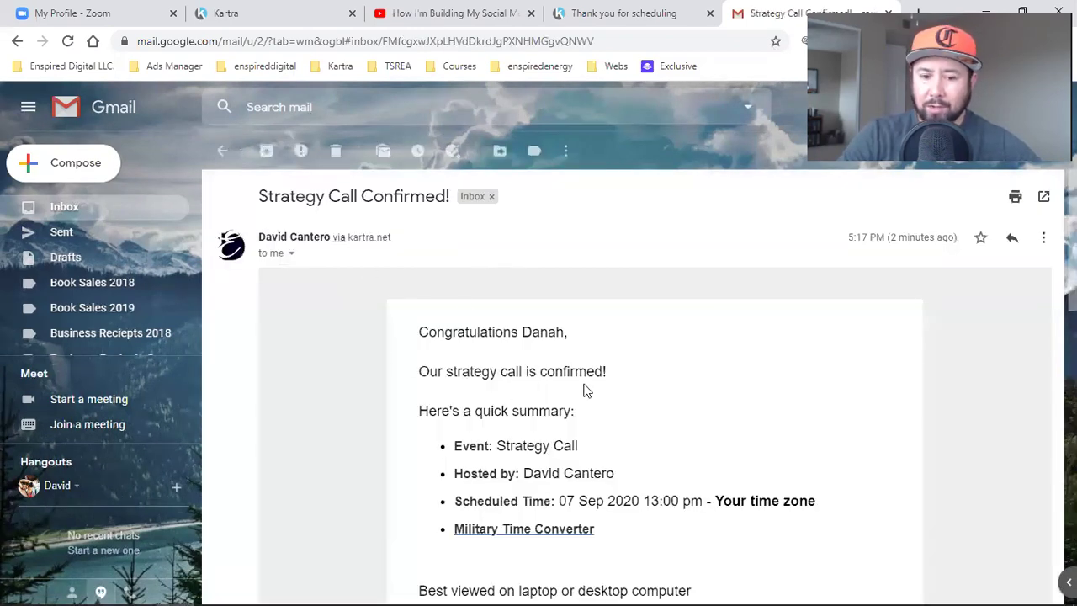
scroll(654, 394, down, 3)
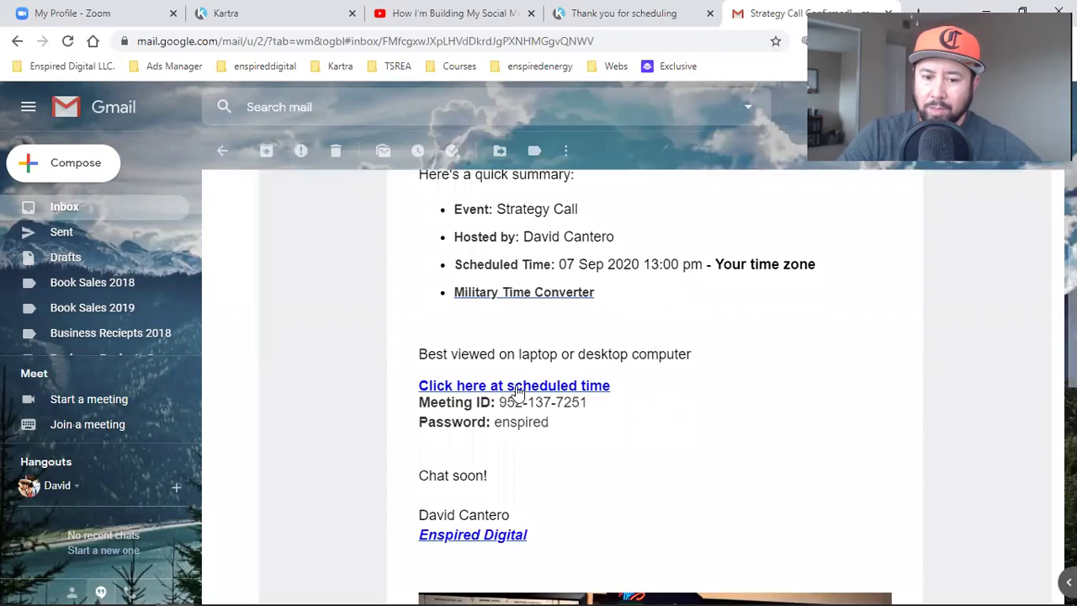
click(129, 19)
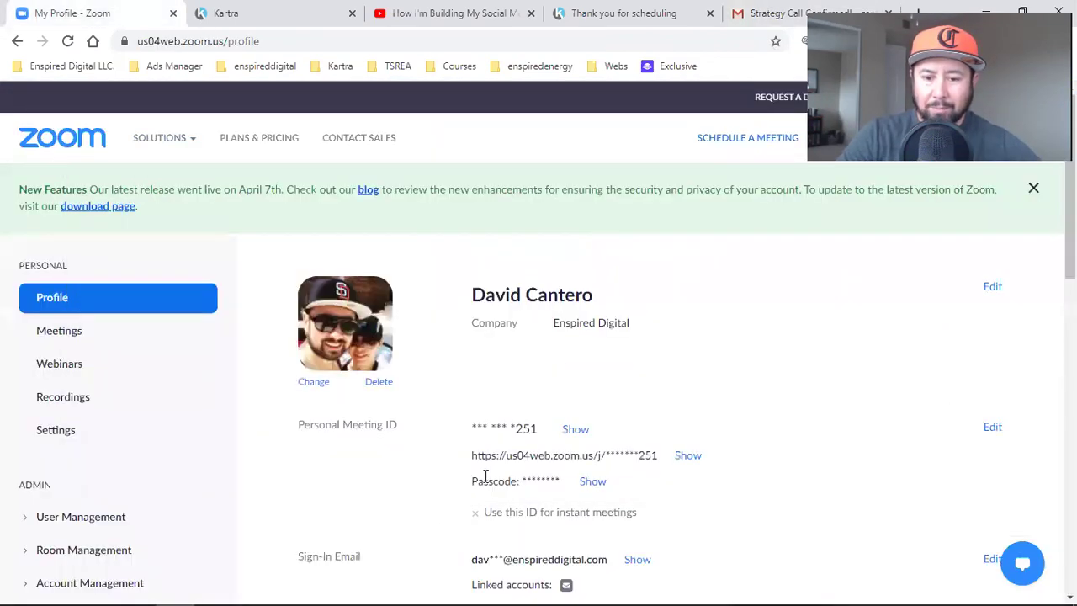
Step: Compare the Zoom Personal Meeting ID link with the emailed link, then return to Kartra
triple_click(513, 457)
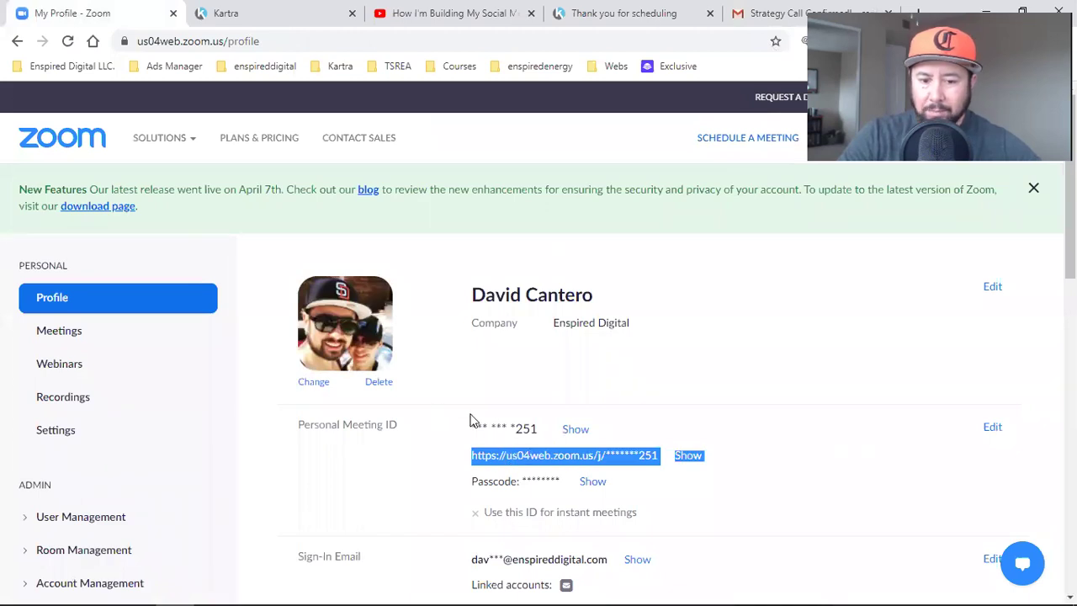
click(783, 10)
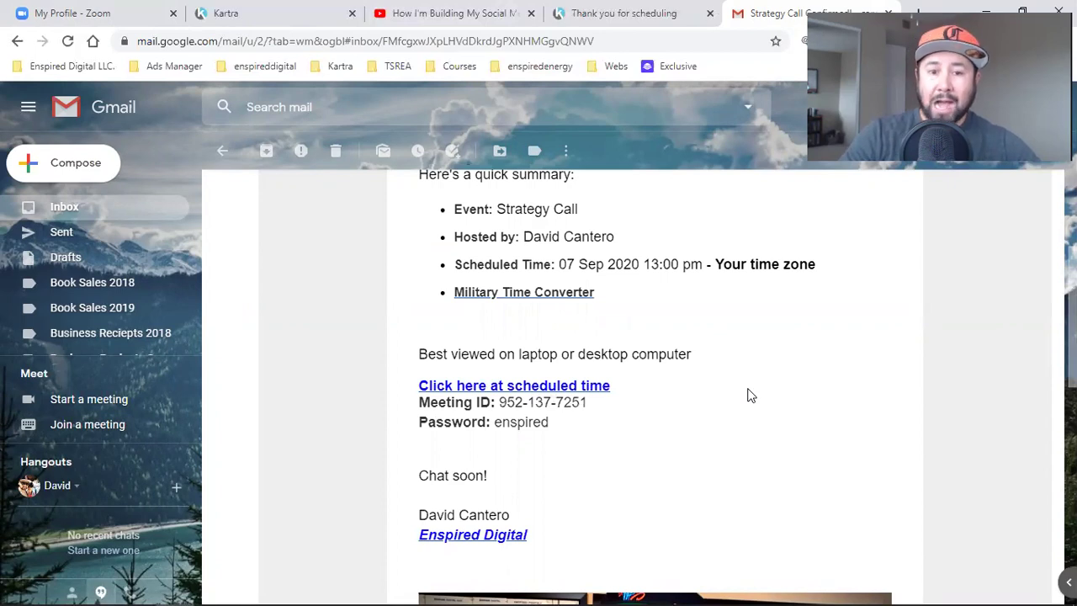
click(274, 10)
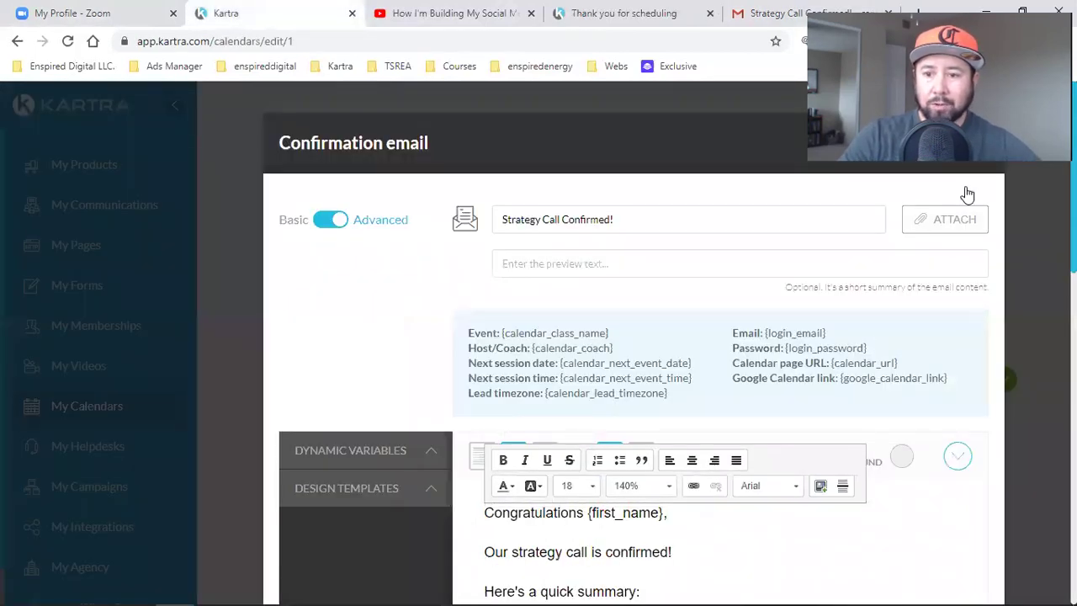
Step: Close the confirmation email editor and save the booking confirmation message settings
click(914, 144)
click(968, 128)
triple_click(360, 131)
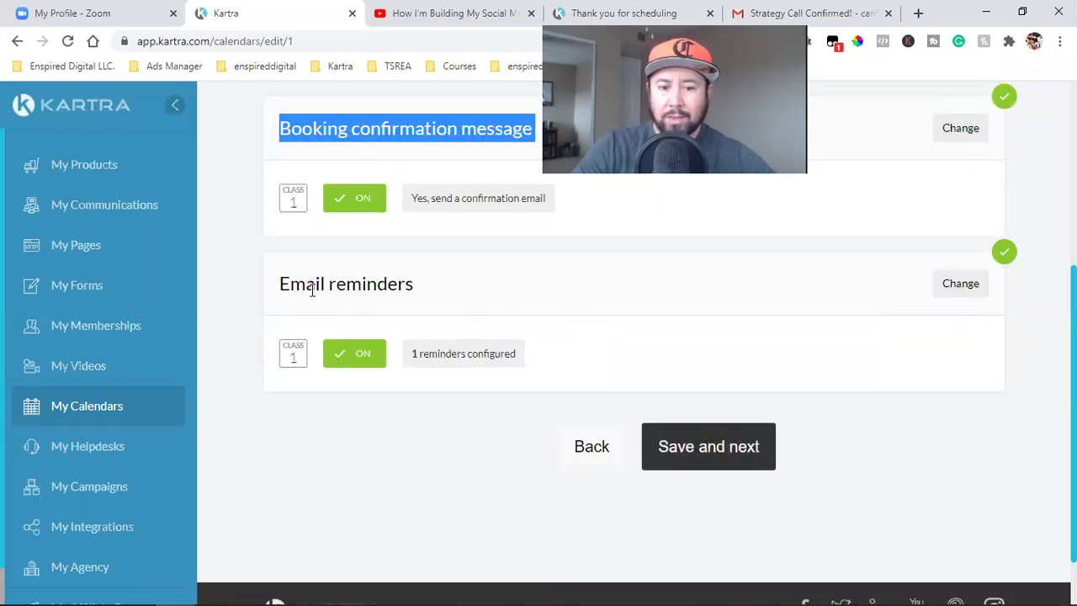
drag(334, 288, 757, 286)
Step: Bring up the Email reminders settings showing the '[first_name], Zoom in 1 hour!' reminder
click(951, 290)
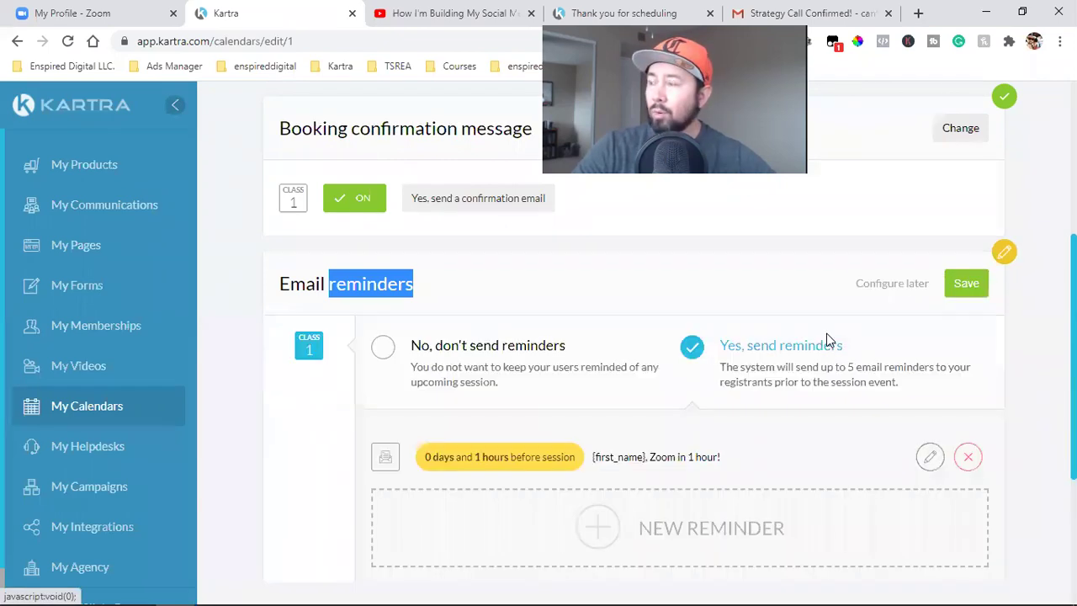
scroll(678, 387, down, 1)
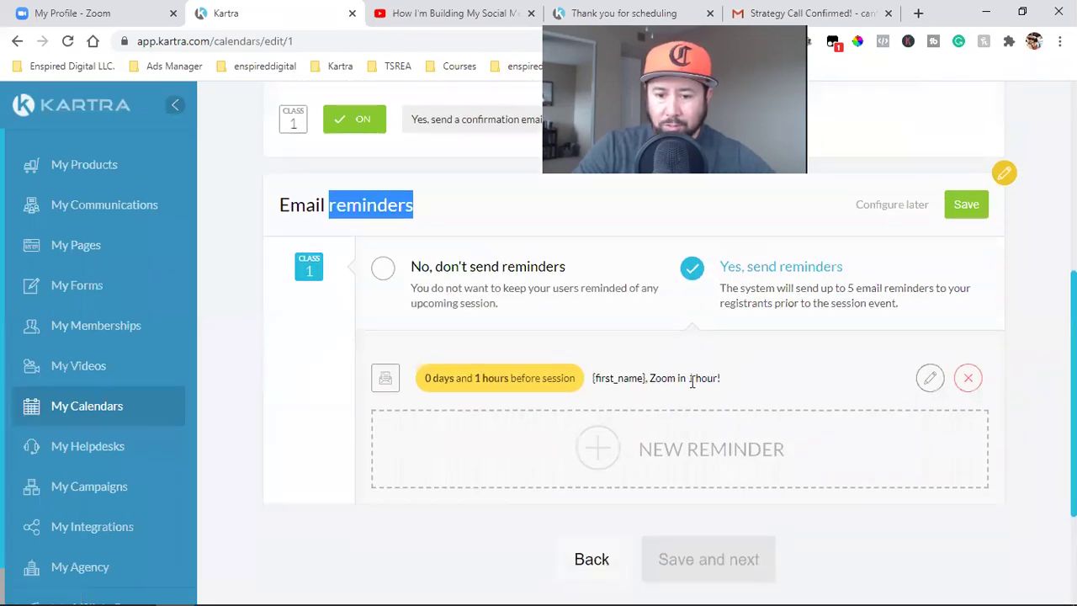
drag(691, 380, 698, 379)
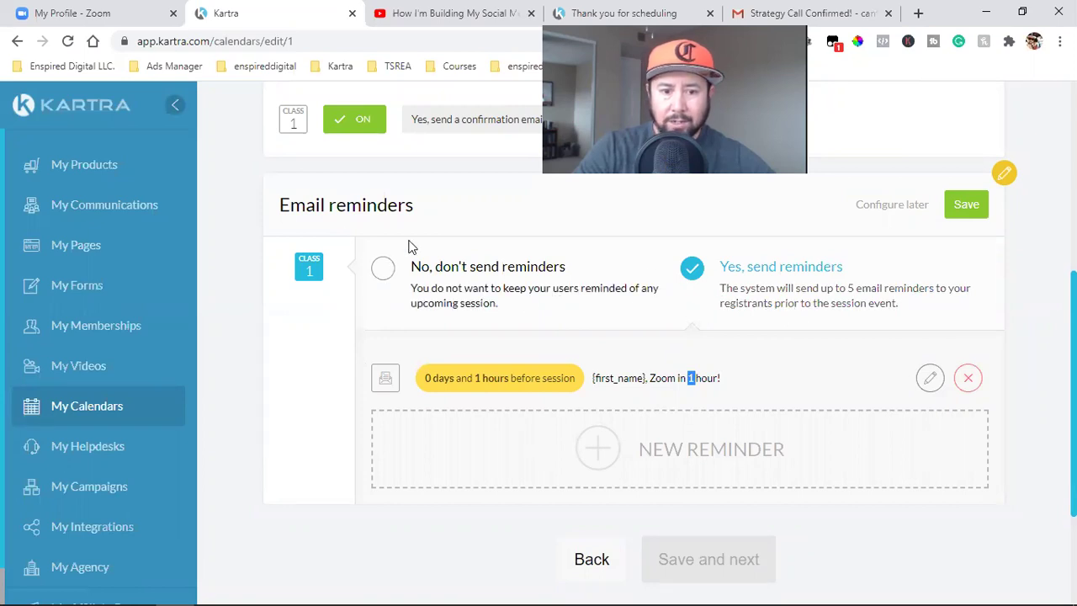
Step: Keep the Zoom reminder email at 0 days, 1 hour before the session and save it
click(932, 378)
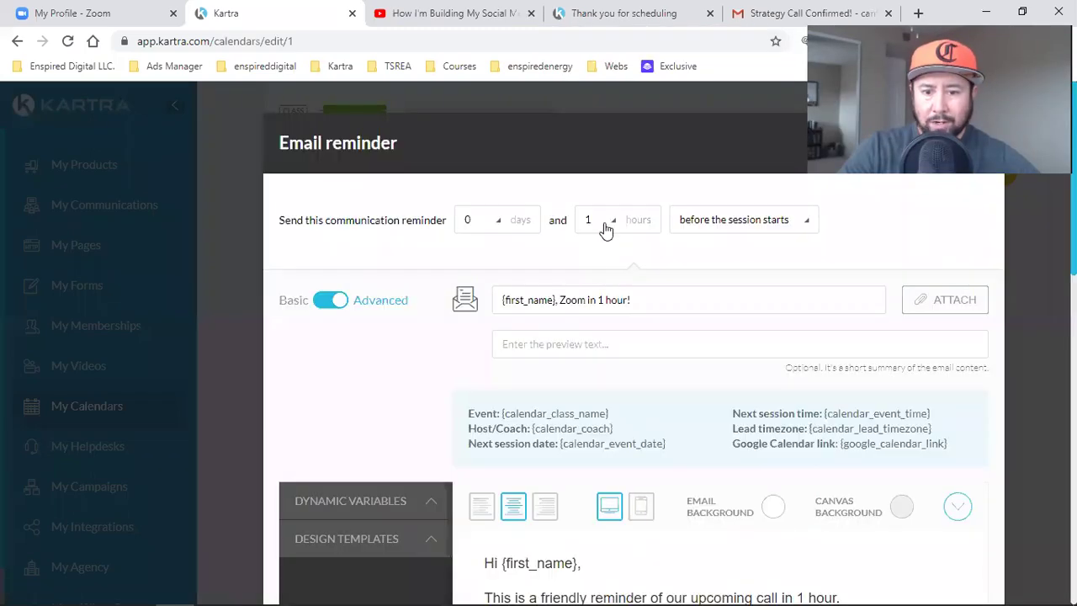
click(601, 233)
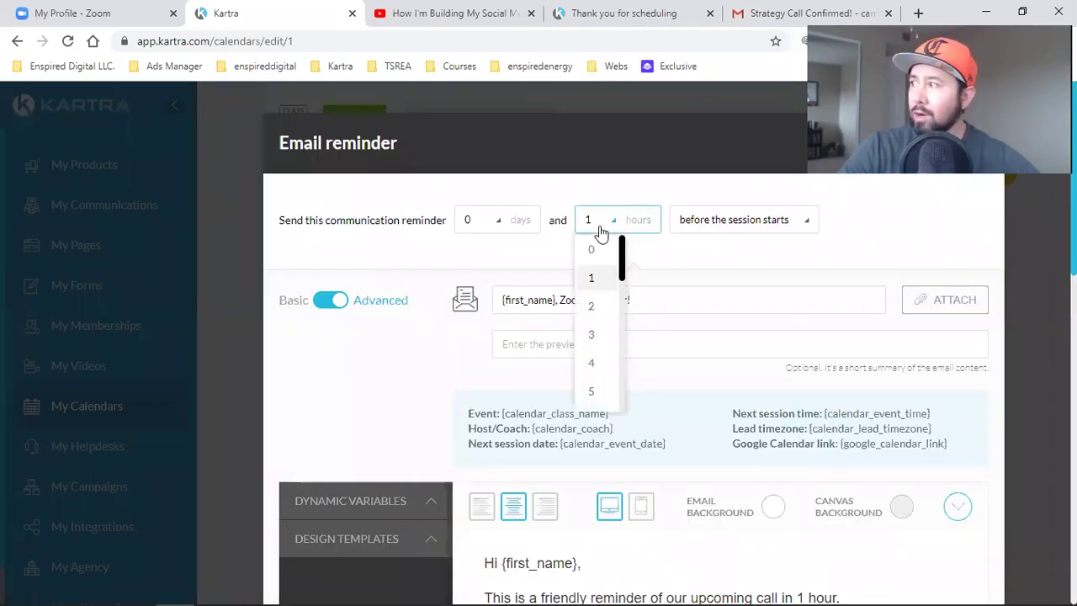
click(681, 259)
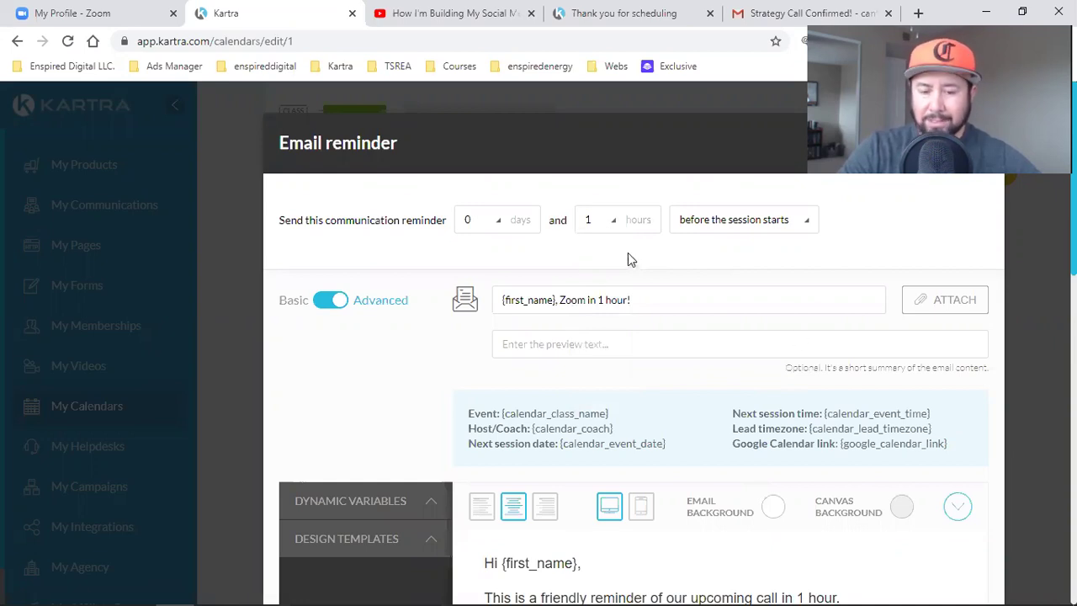
scroll(599, 390, down, 4)
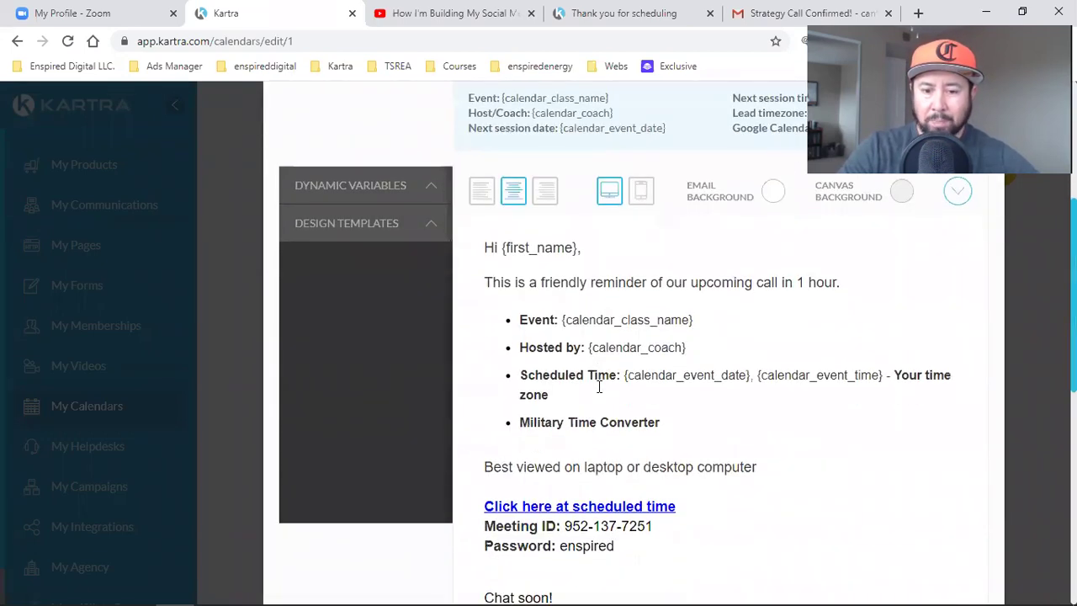
scroll(648, 353, down, 1)
scroll(695, 325, down, 1)
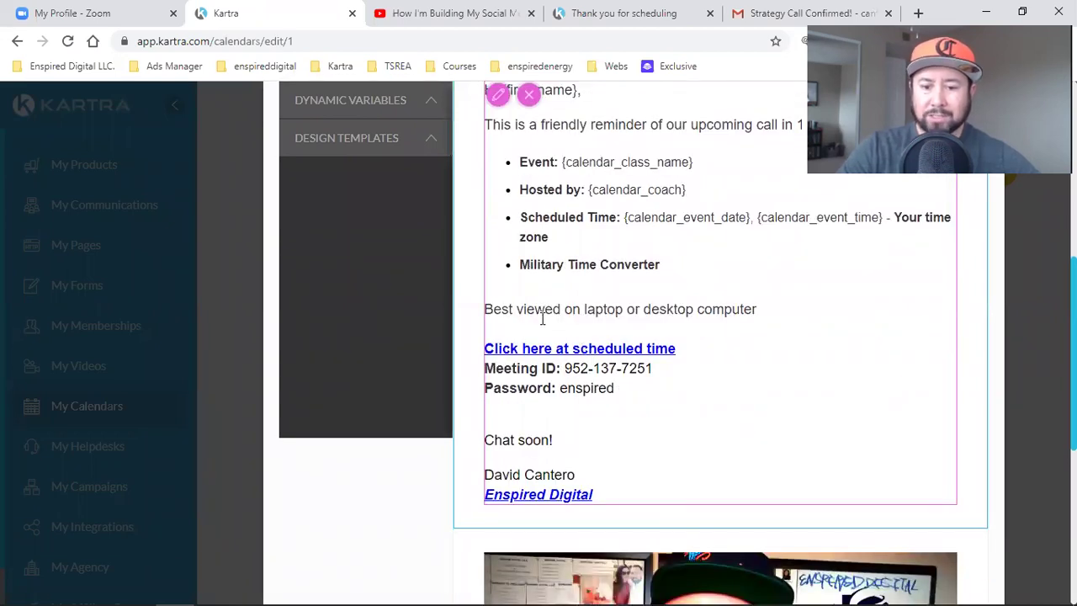
scroll(796, 419, up, 6)
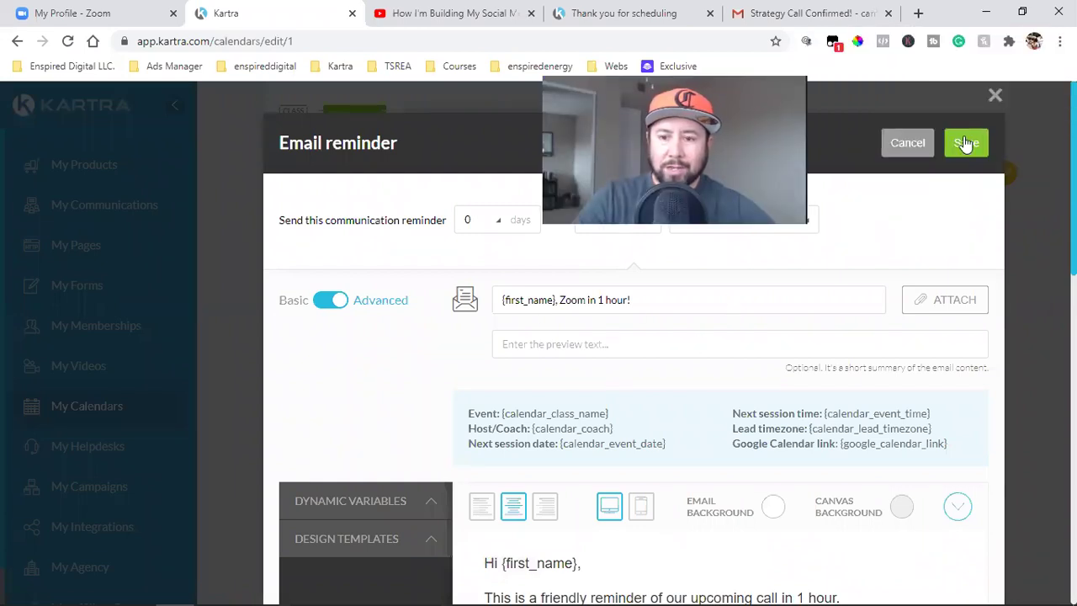
click(995, 97)
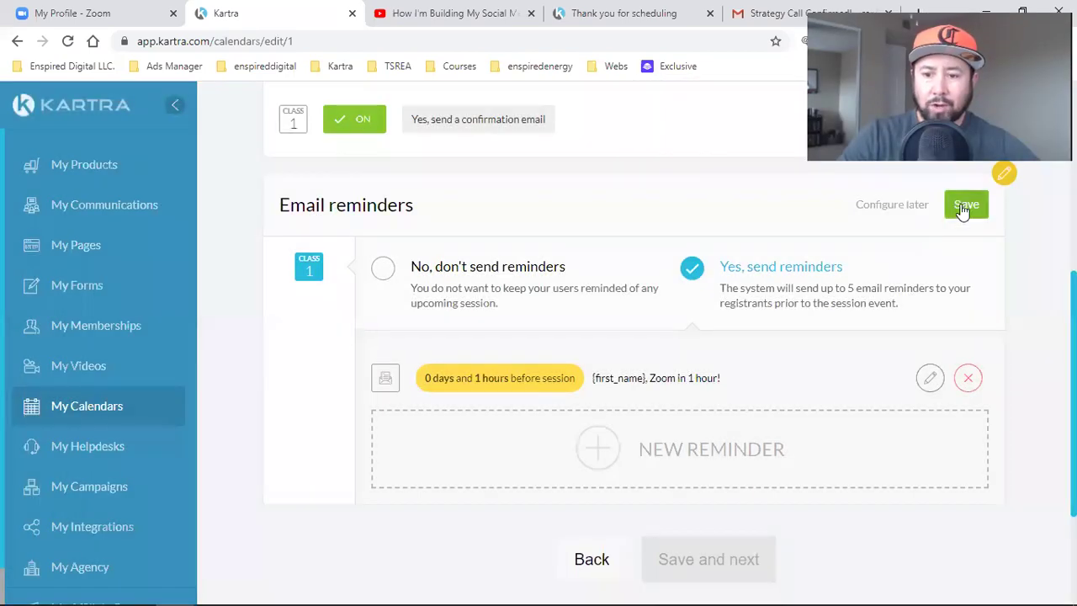
Step: Save the email reminders and advance through Session approval, Helpdesk and Automations
click(964, 209)
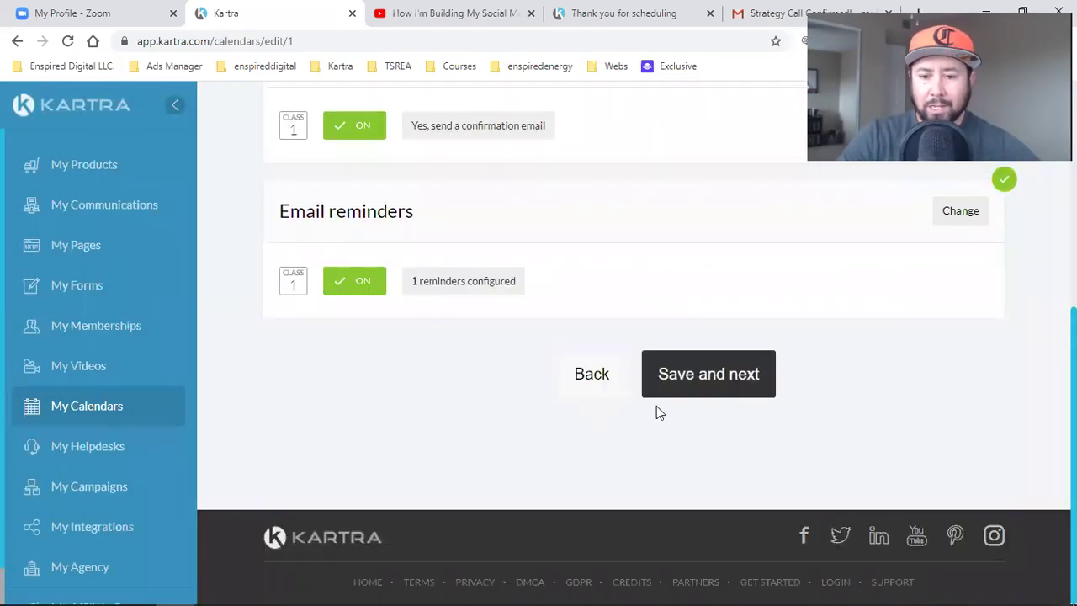
click(692, 391)
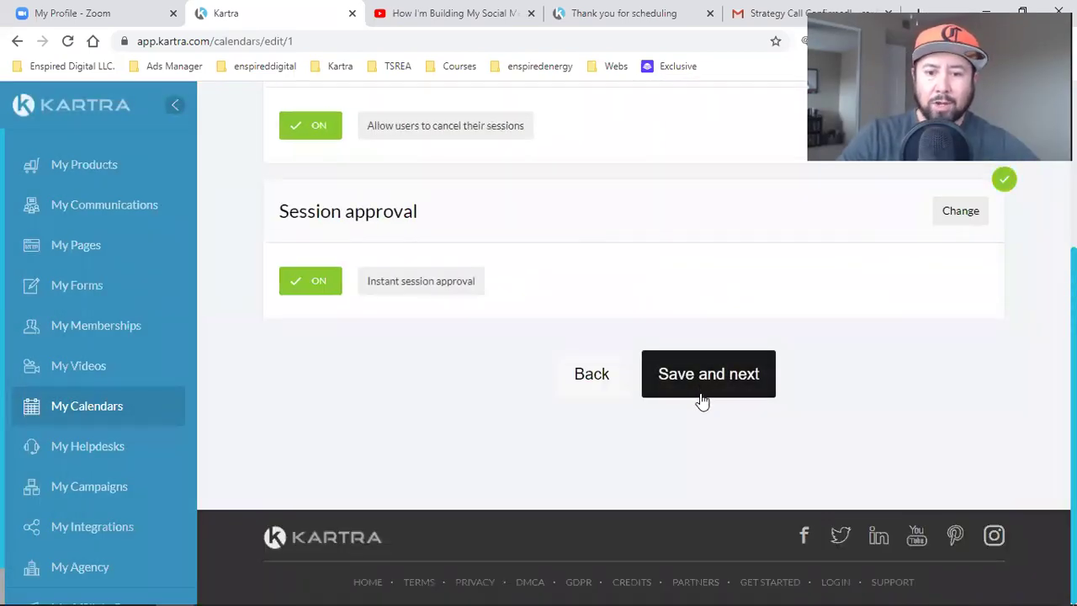
click(746, 386)
click(724, 401)
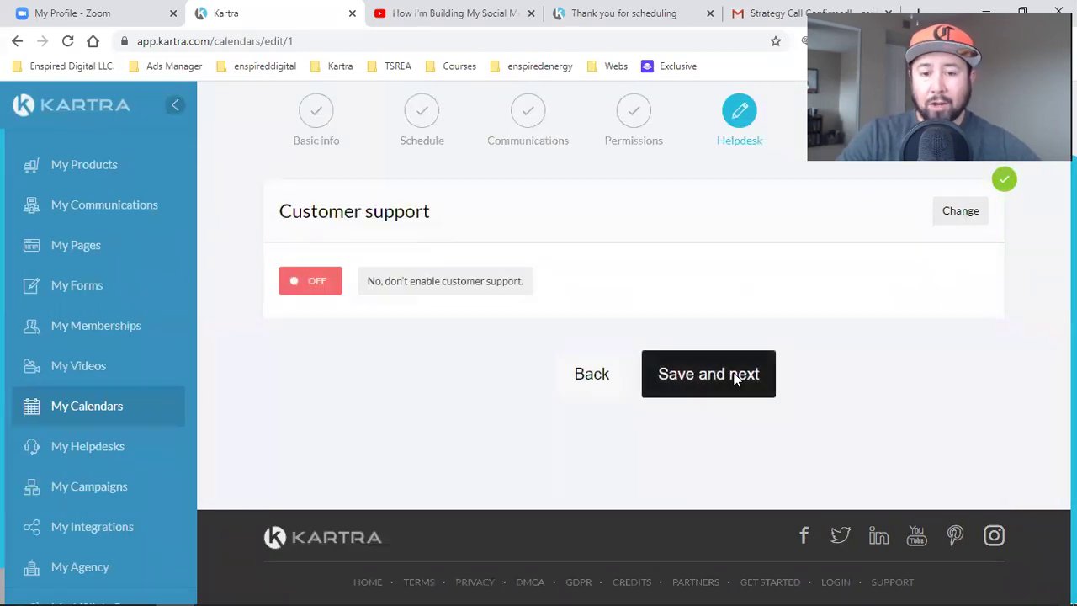
Step: Review the Google calendar sync and Enspired Digital Appointments list subscription integrations
scroll(733, 399, down, 1)
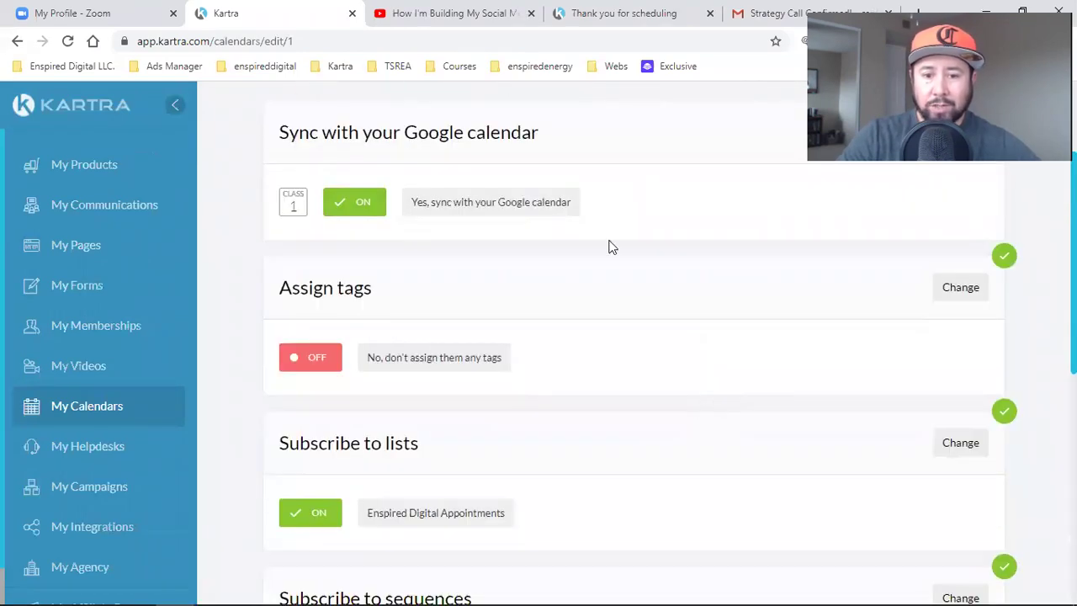
triple_click(528, 204)
scroll(553, 282, down, 2)
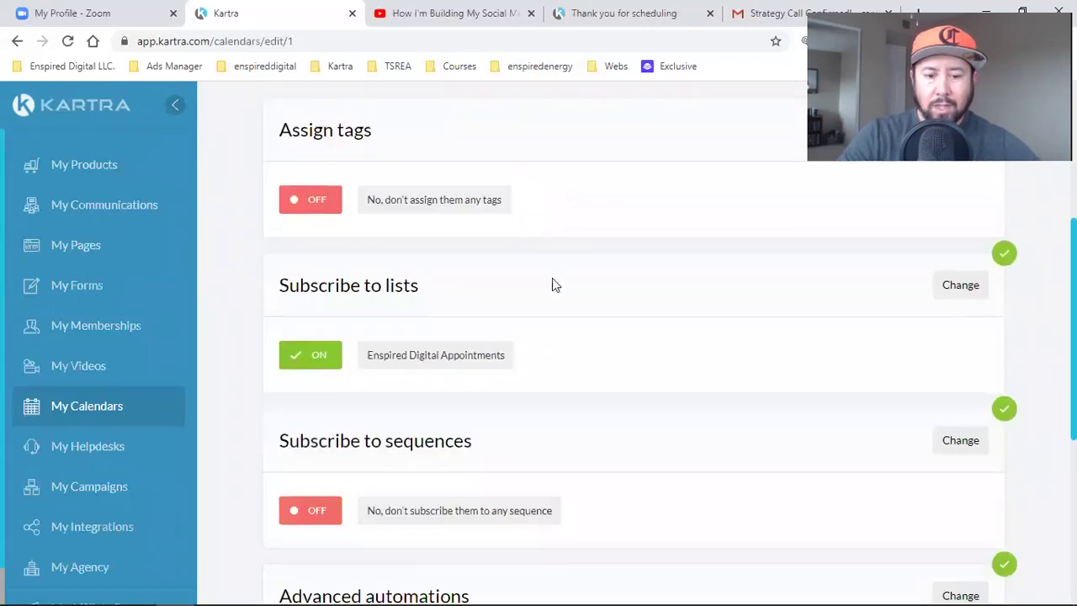
triple_click(418, 360)
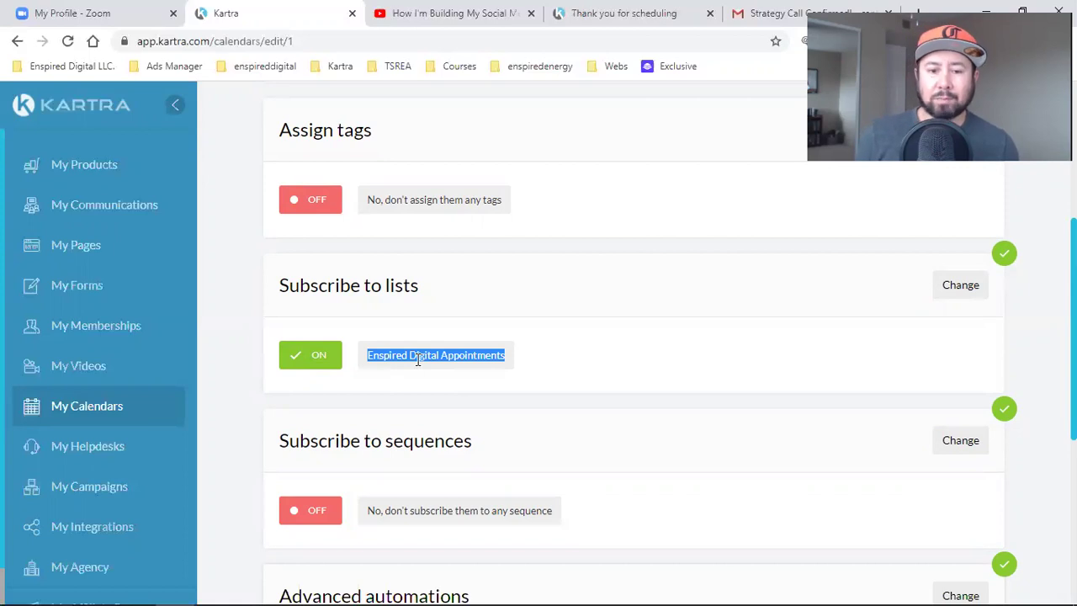
click(489, 324)
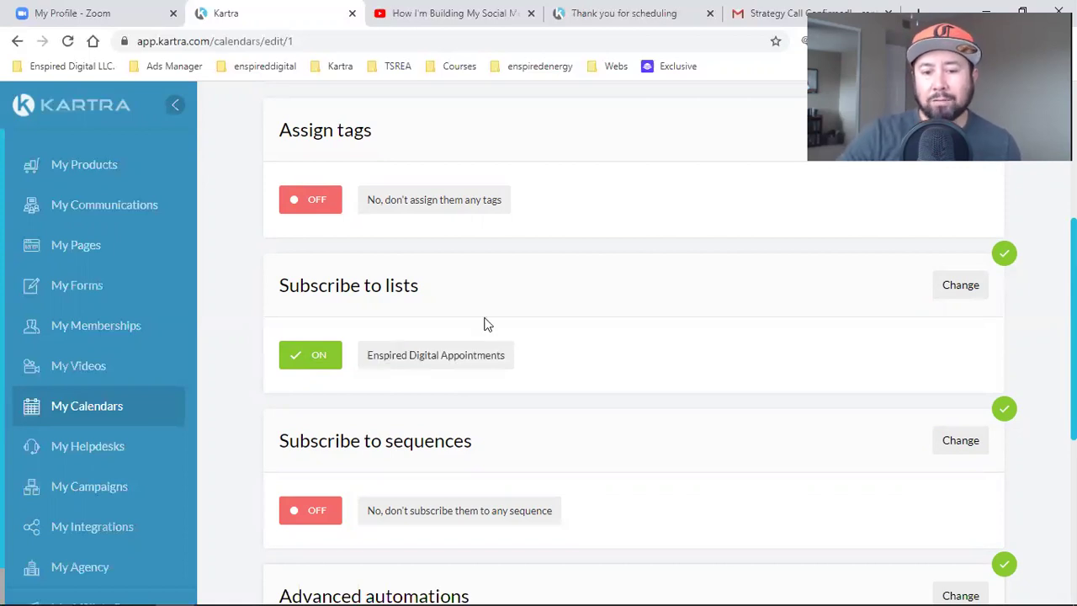
triple_click(463, 360)
triple_click(423, 358)
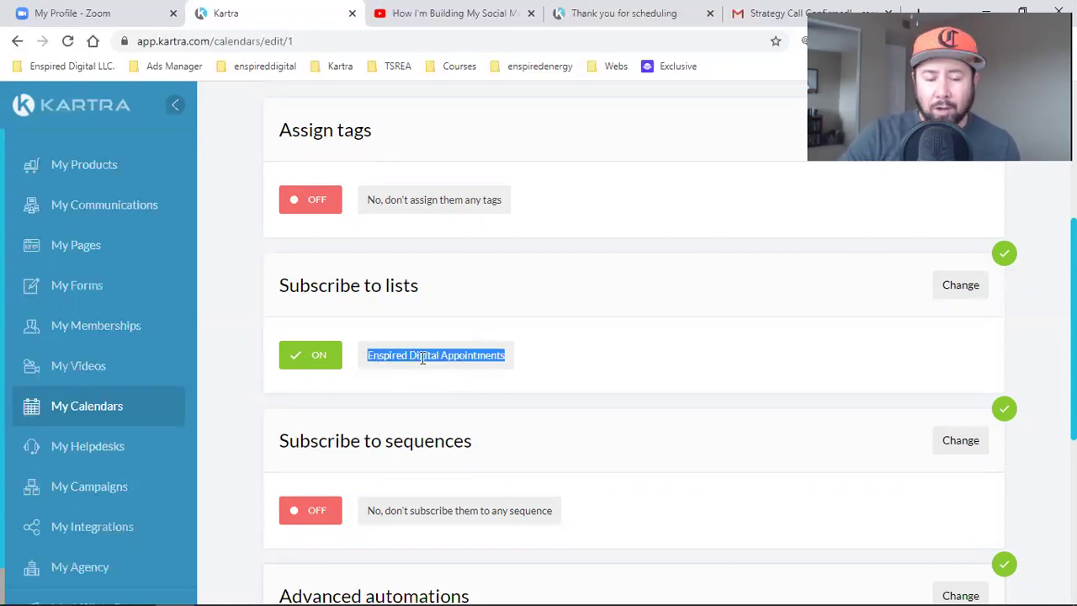
double_click(422, 358)
triple_click(432, 358)
Step: Recheck the Google calendar sync setting and finish setup to create the calendar
scroll(666, 362, up, 2)
click(483, 202)
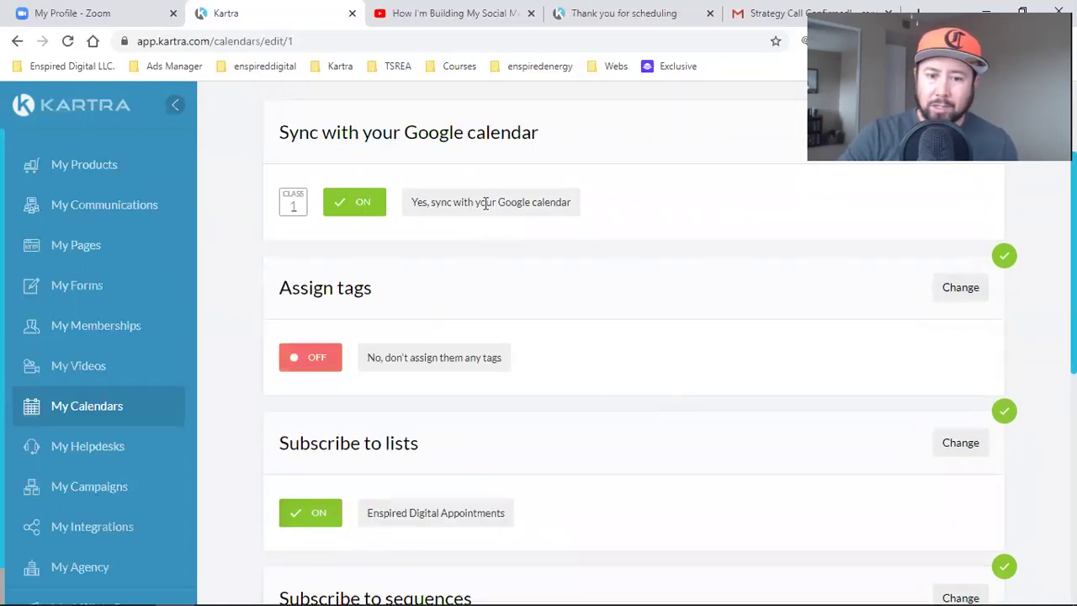
triple_click(486, 203)
click(687, 320)
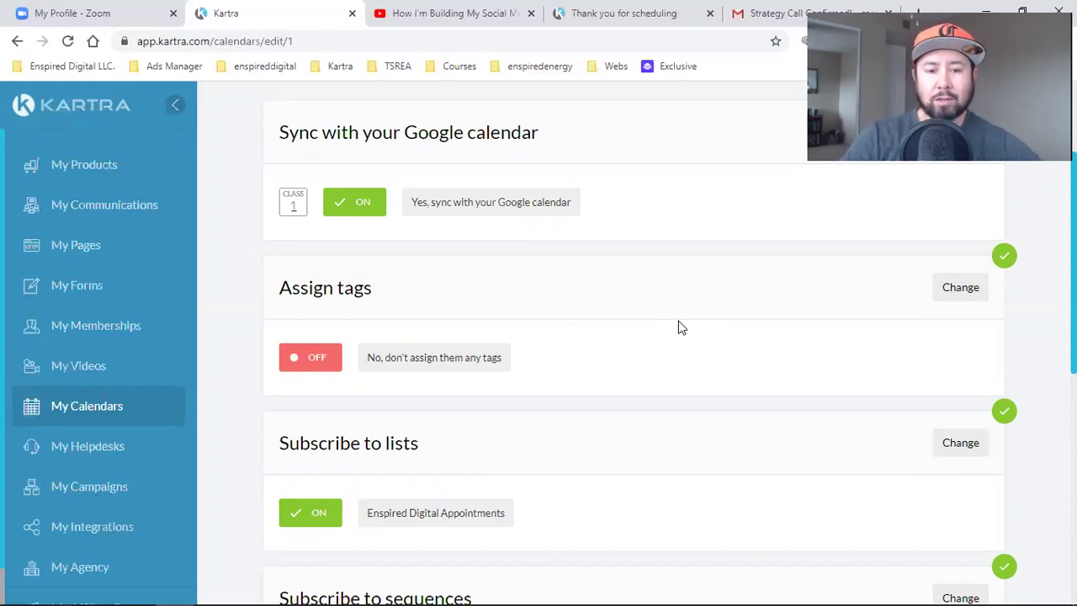
scroll(687, 344, down, 10)
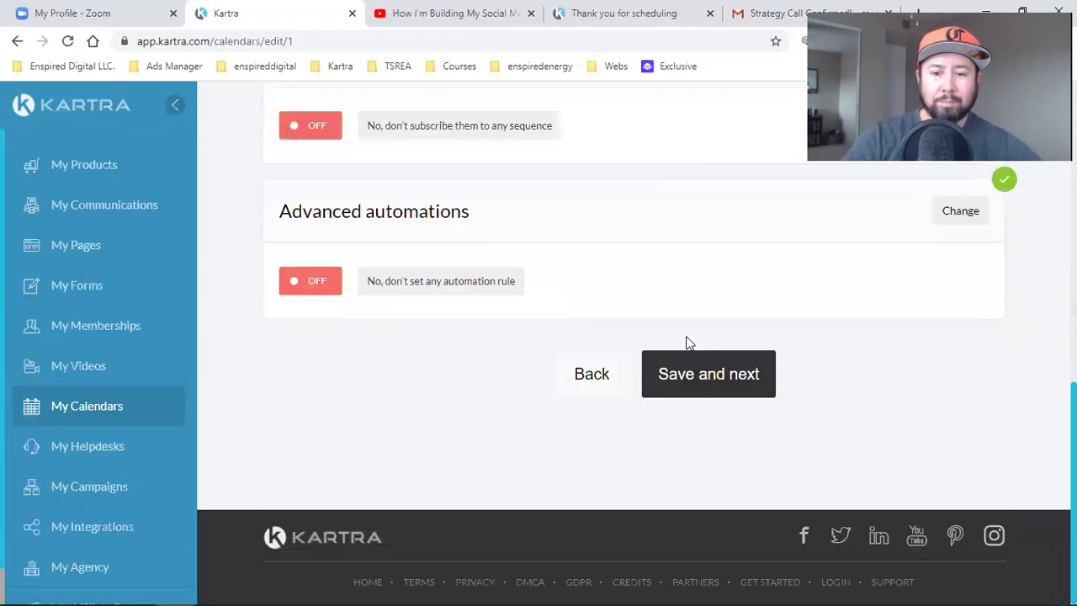
click(719, 376)
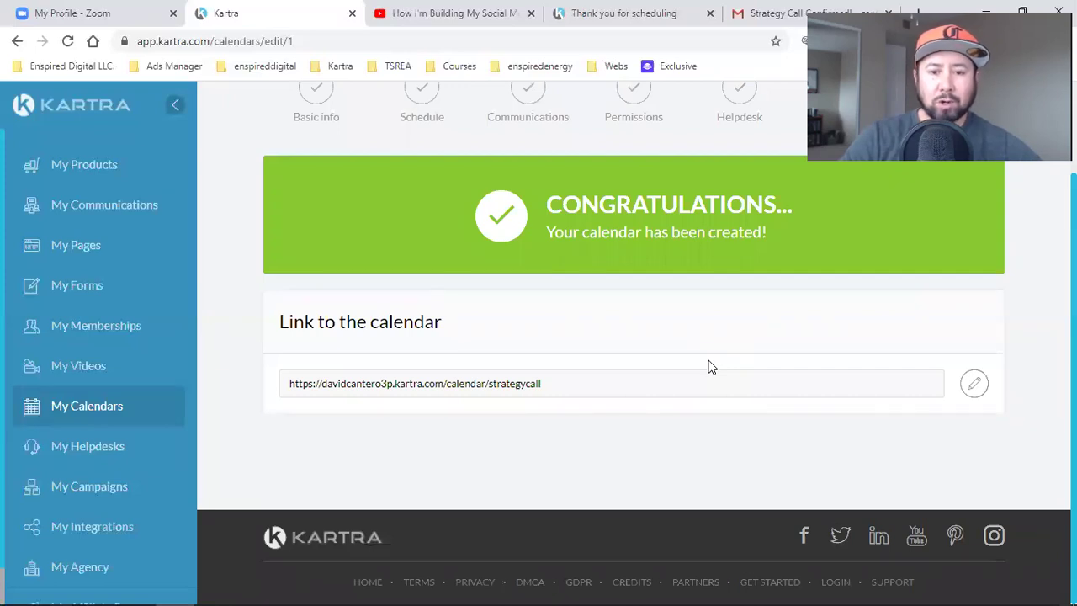
Step: Return to the 'Thank You for Scheduling!' page reading 'Please check email for details'
scroll(708, 366, up, 2)
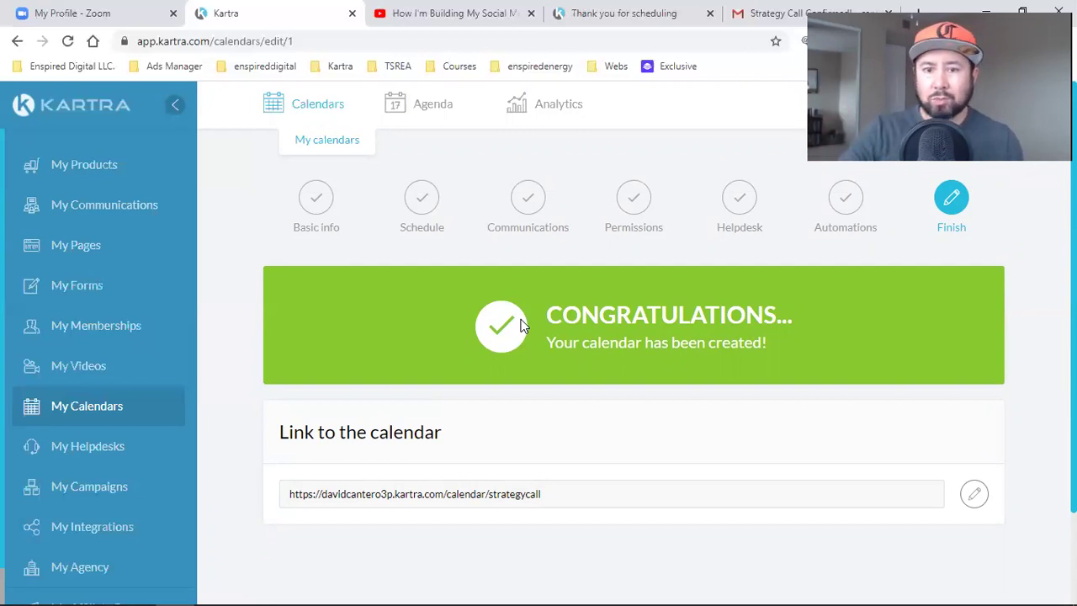
click(559, 13)
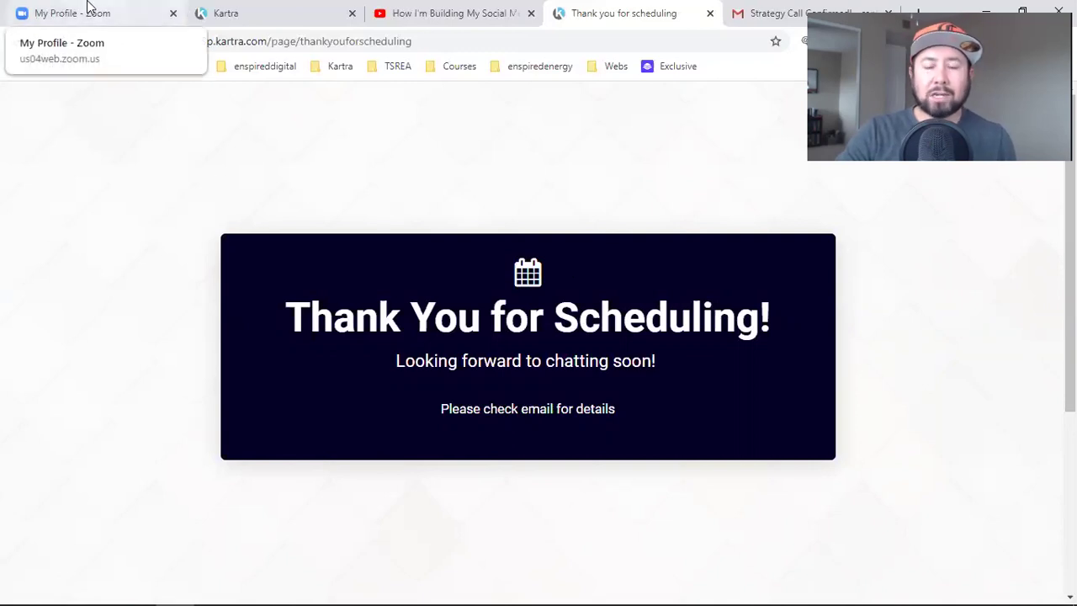
Step: Review the Zoom profile's personal meeting link, then go to the YouTube social media agency playlist
click(126, 9)
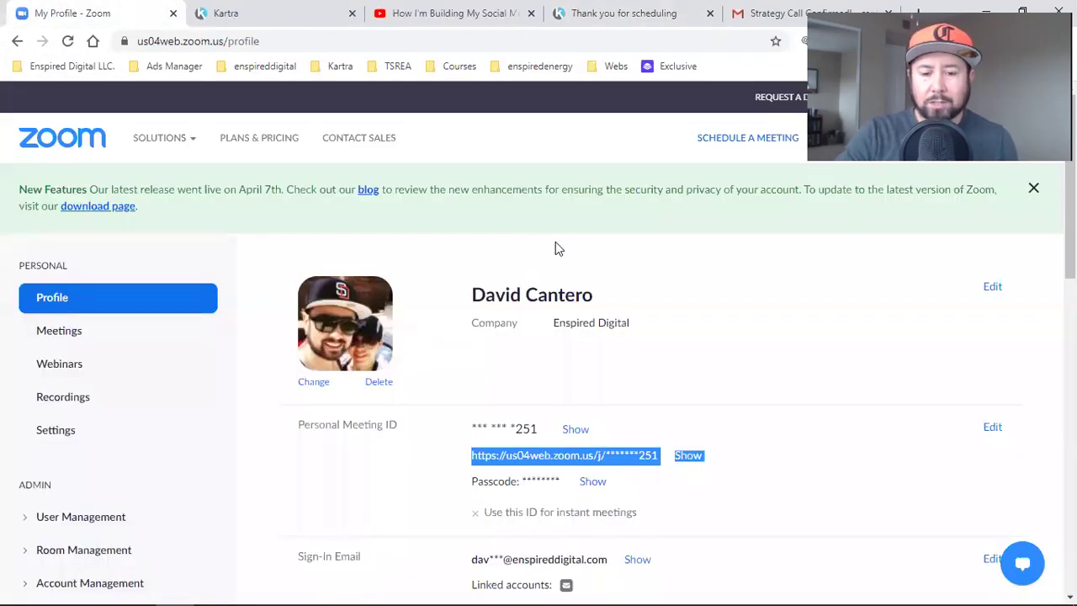
click(815, 411)
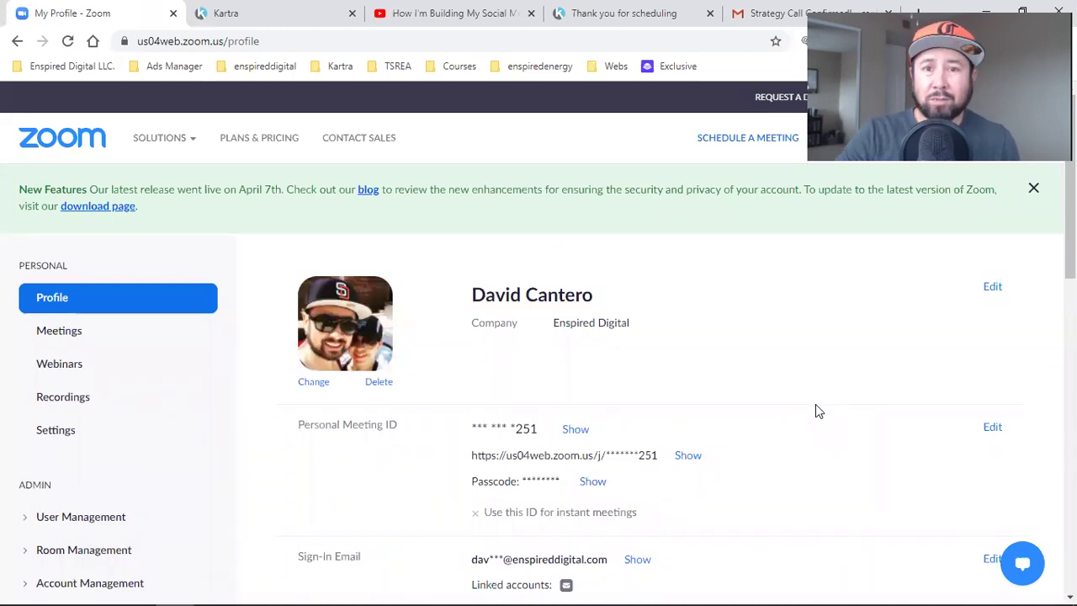
click(406, 13)
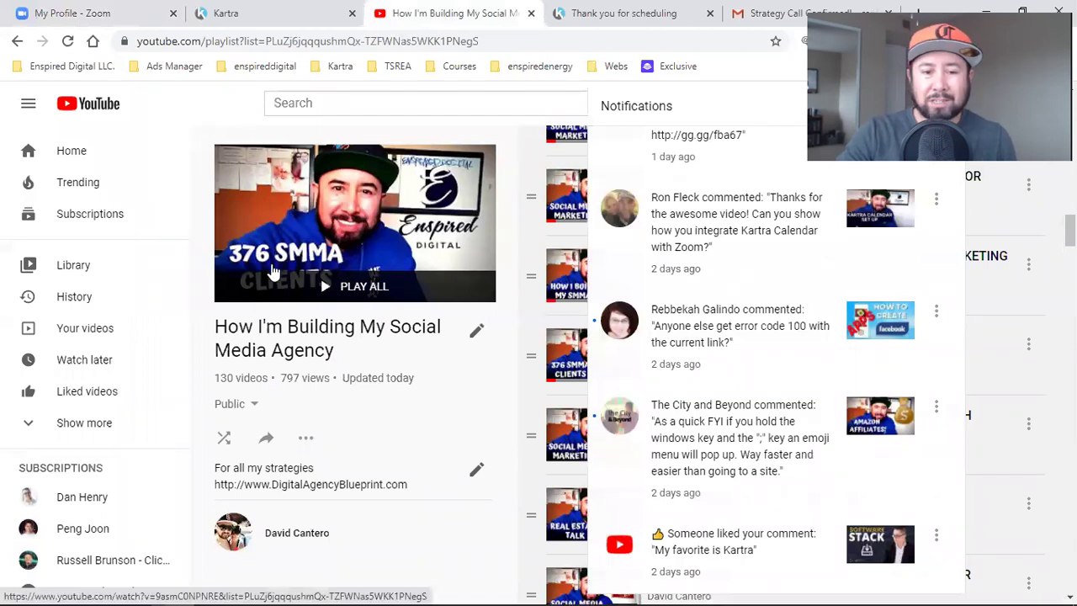
Step: Close YouTube's notifications, then return to Kartra's Finish page showing 'Your calendar has been created!'
click(427, 444)
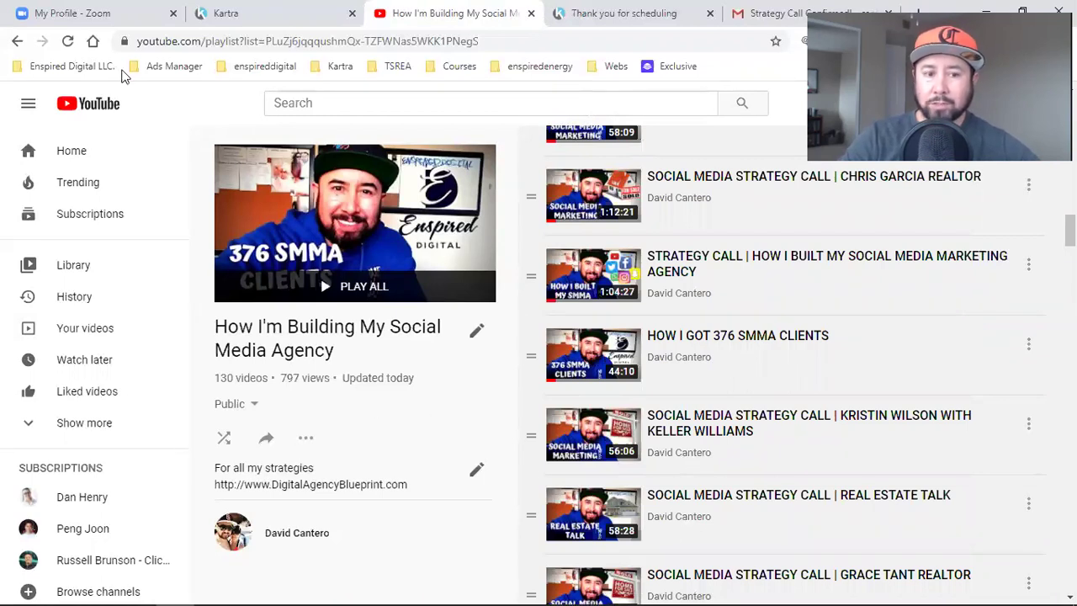
click(114, 10)
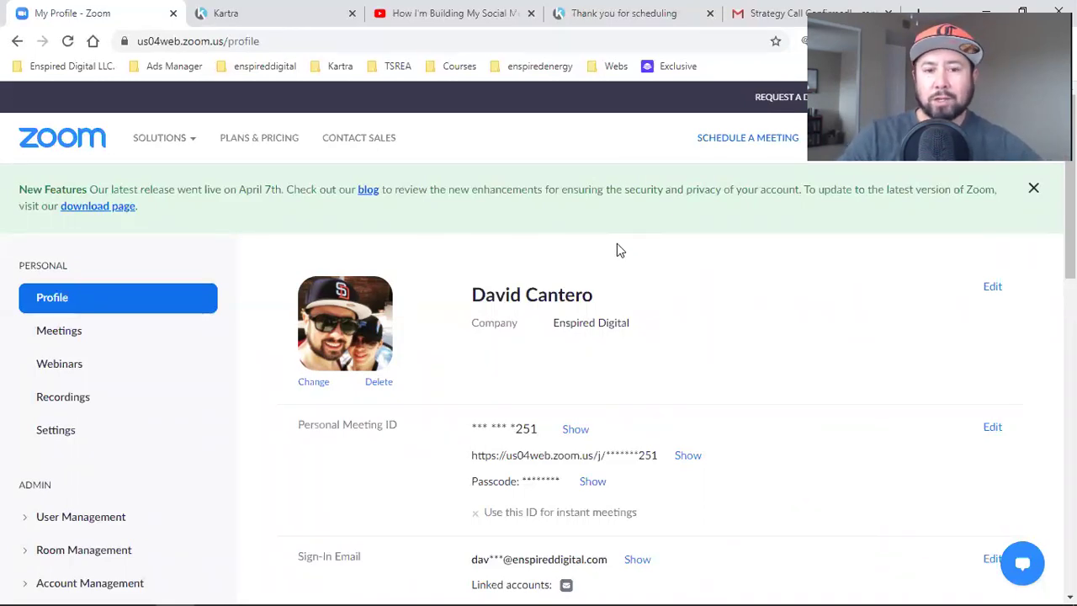
key(ctrl+3)
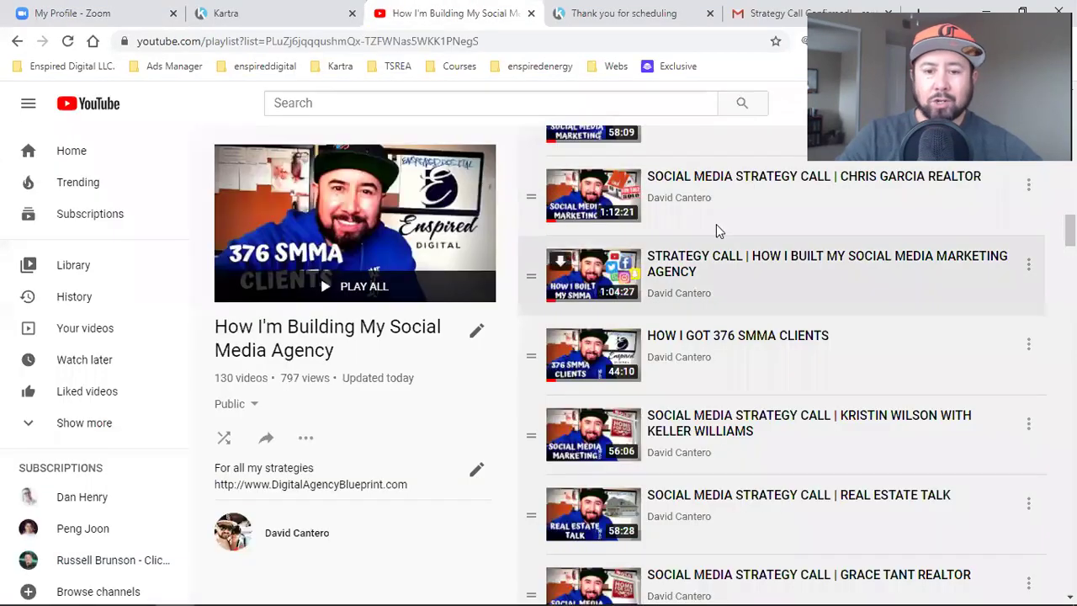
click(282, 8)
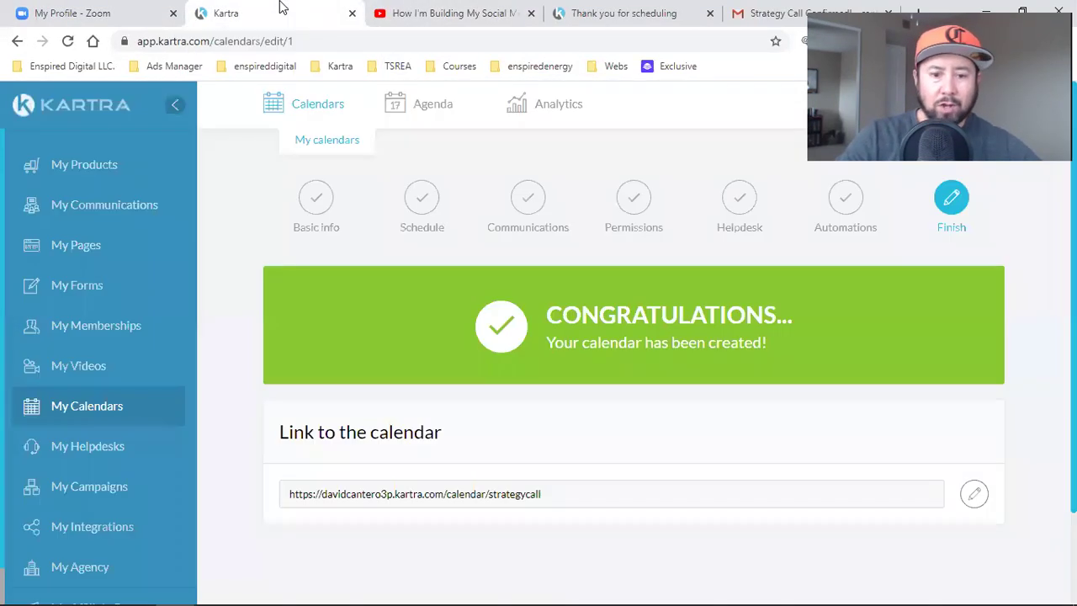